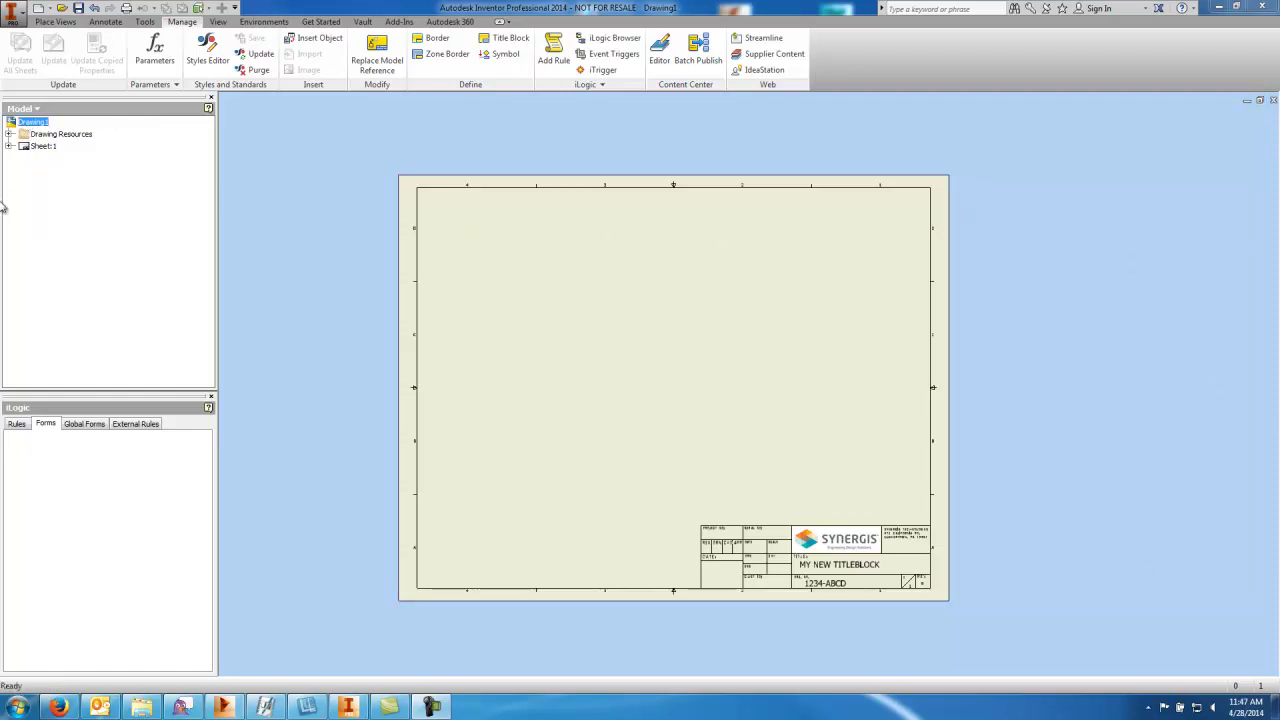
Step: Add a new custom iProperty named 'Cust ID:' to Drawing1
right_click(18, 124)
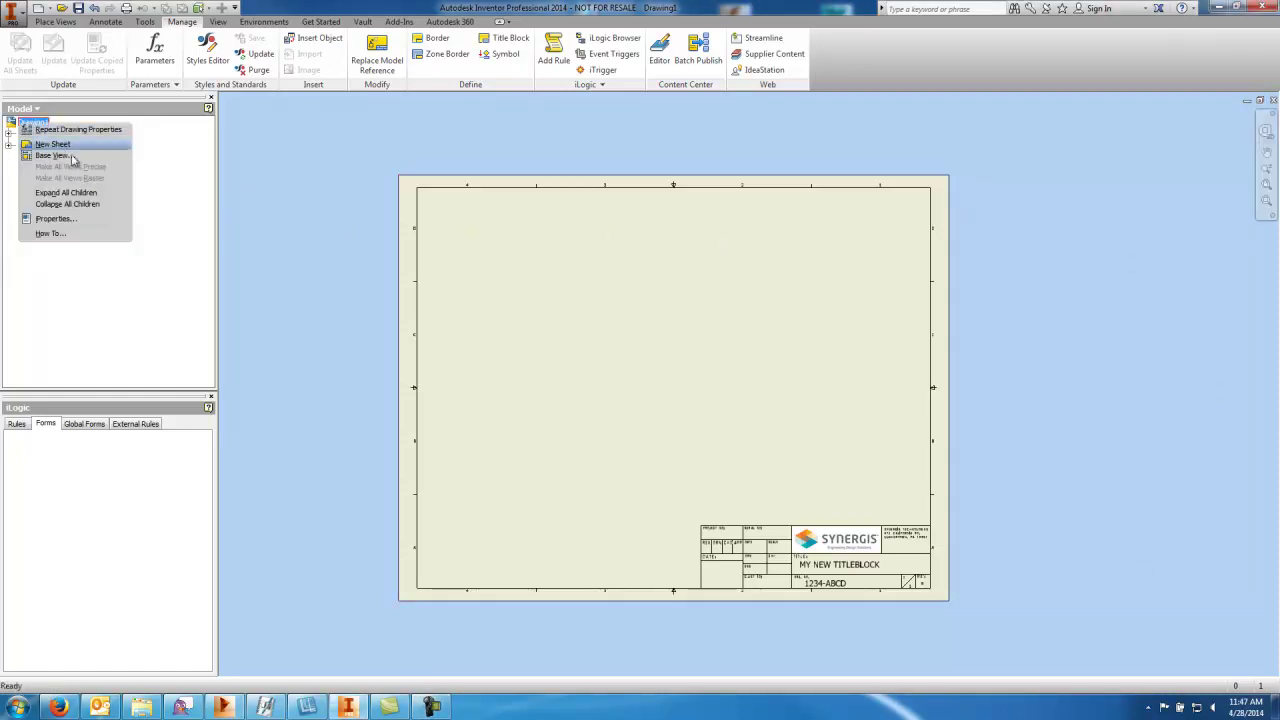
left_click(57, 214)
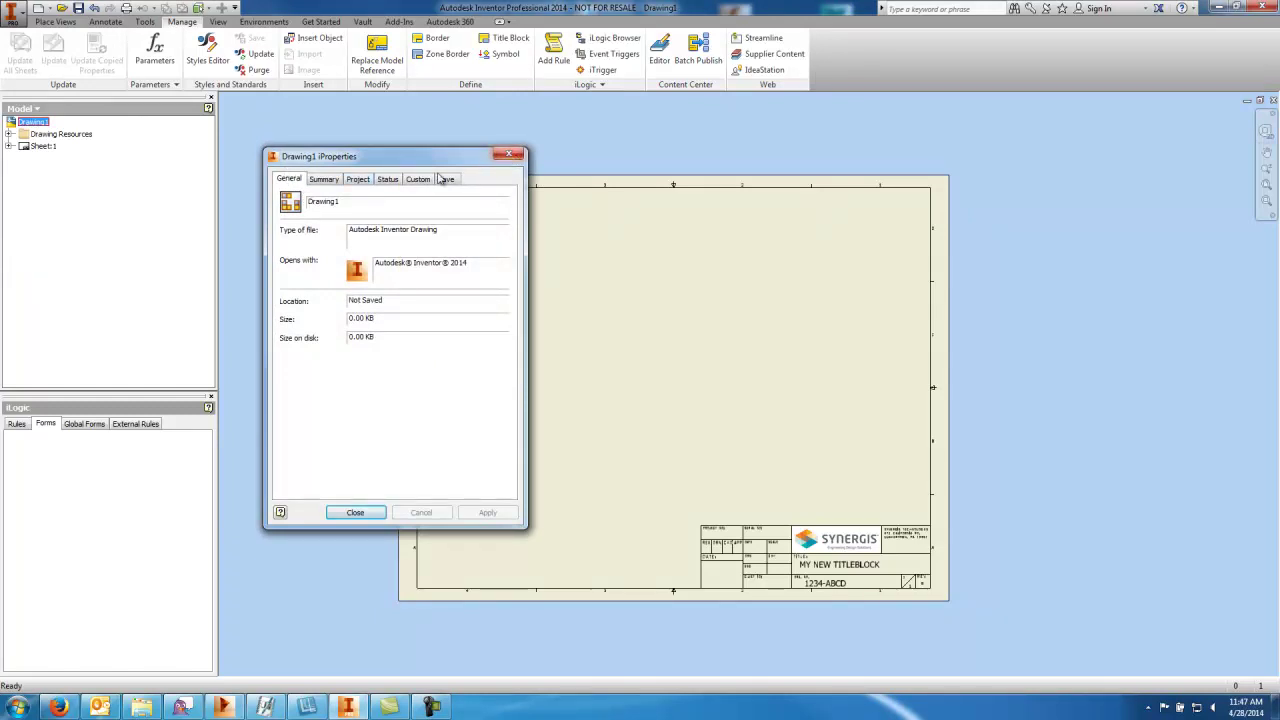
left_click(418, 179)
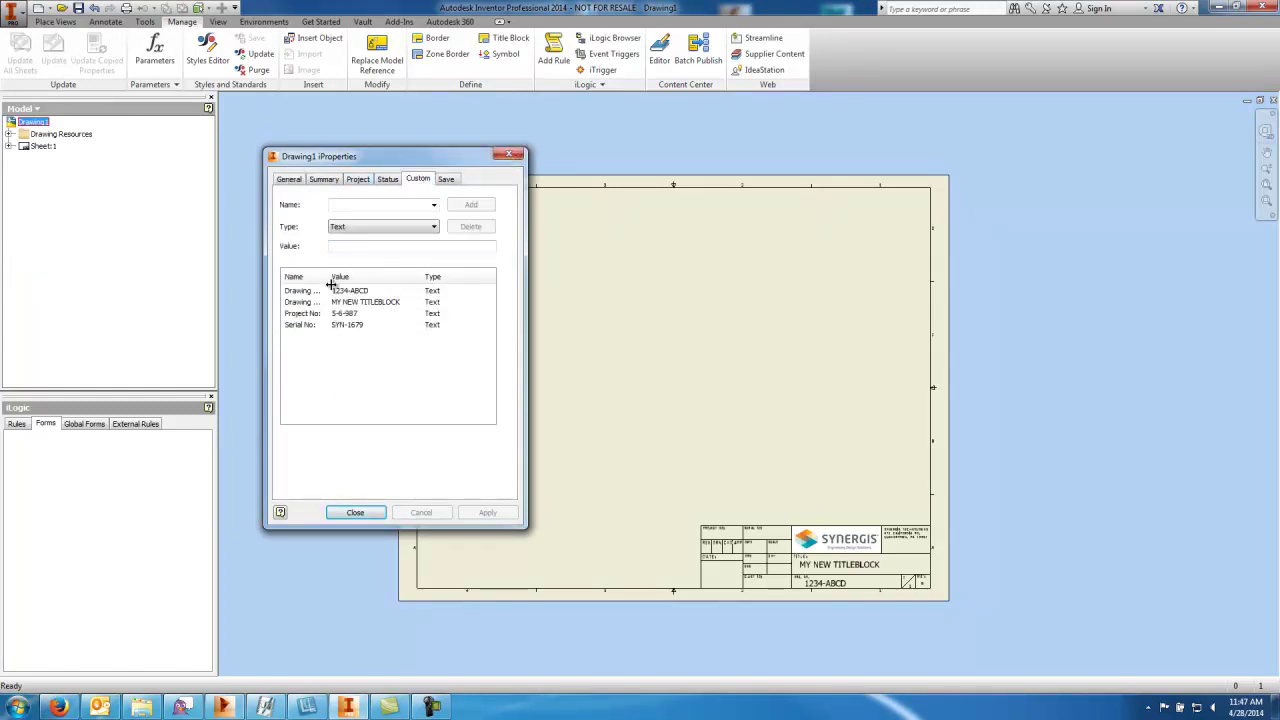
left_click_drag(328, 278, 344, 278)
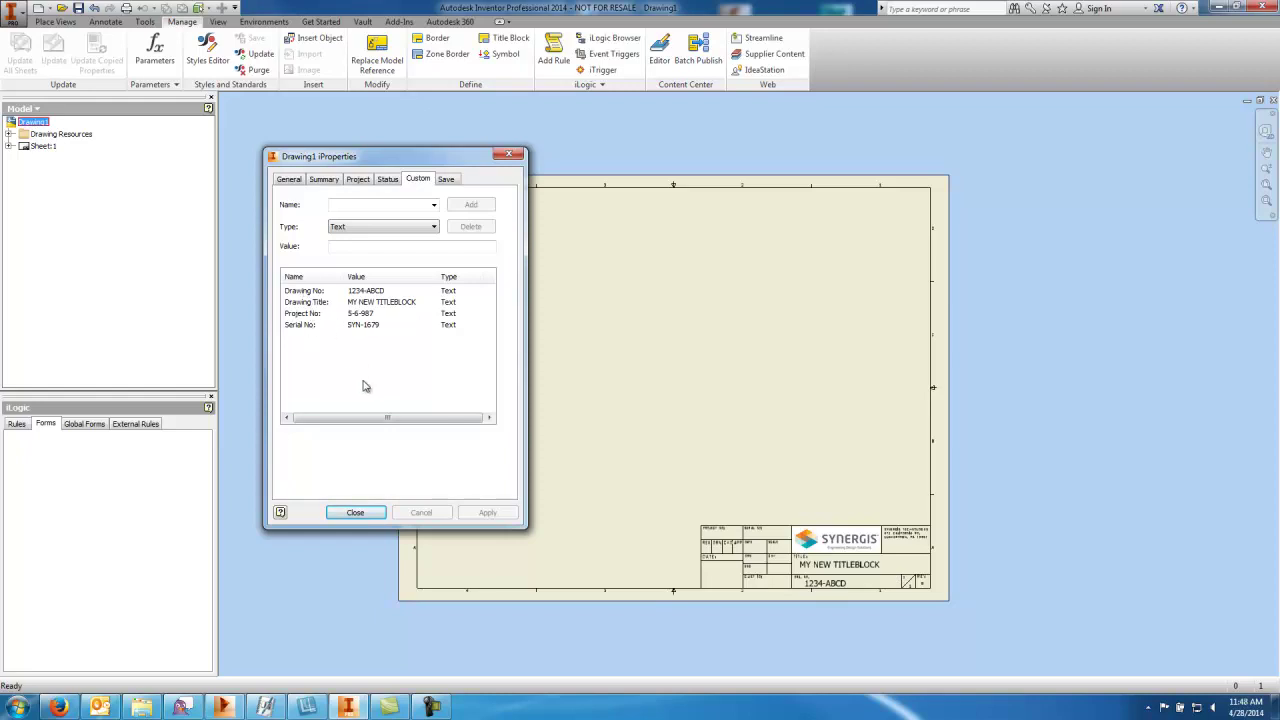
left_click(350, 203)
type("Cust")
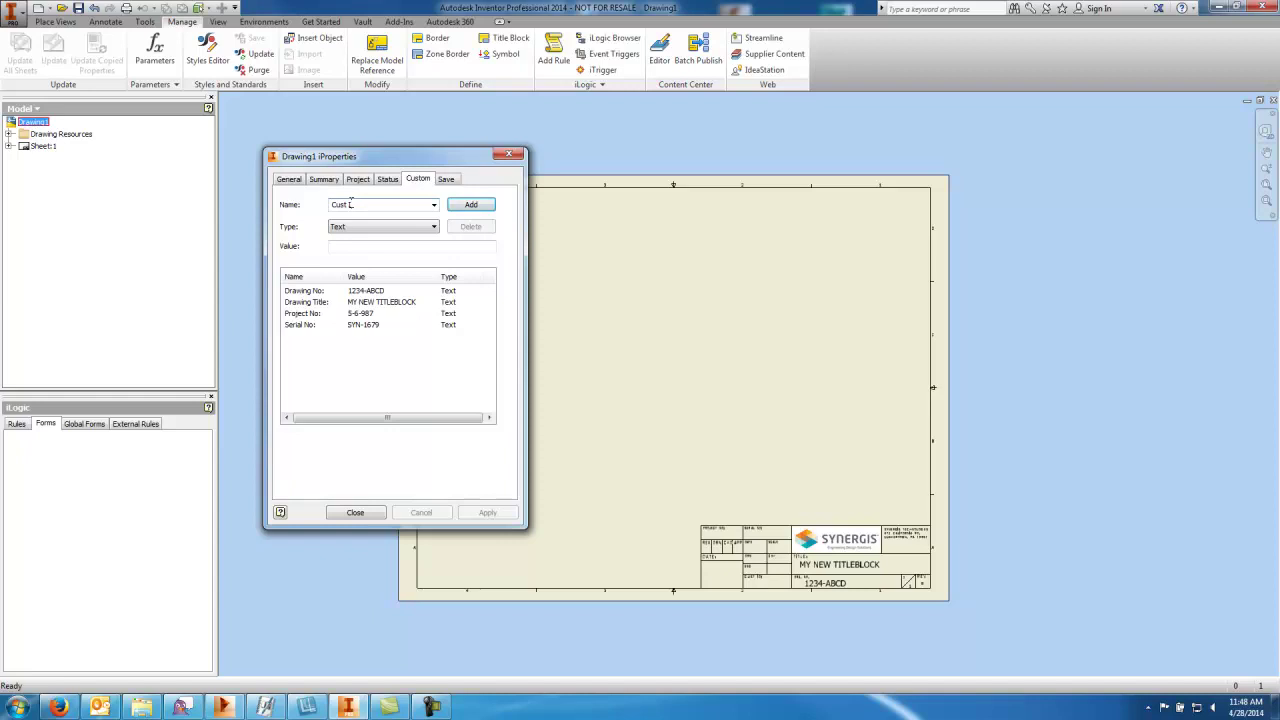
type(" ID:")
left_click(462, 205)
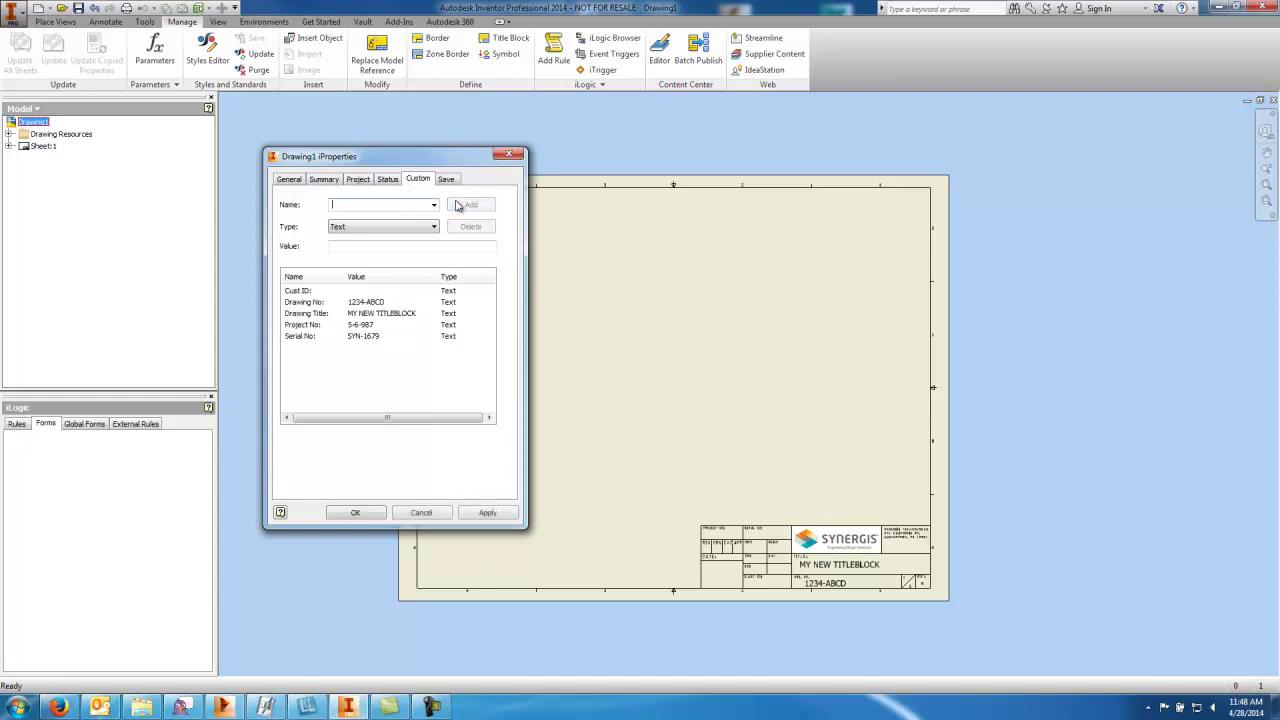
Step: Set the Cust ID: value to 'Customer 1' and apply the change
left_click(298, 290)
left_click(351, 249)
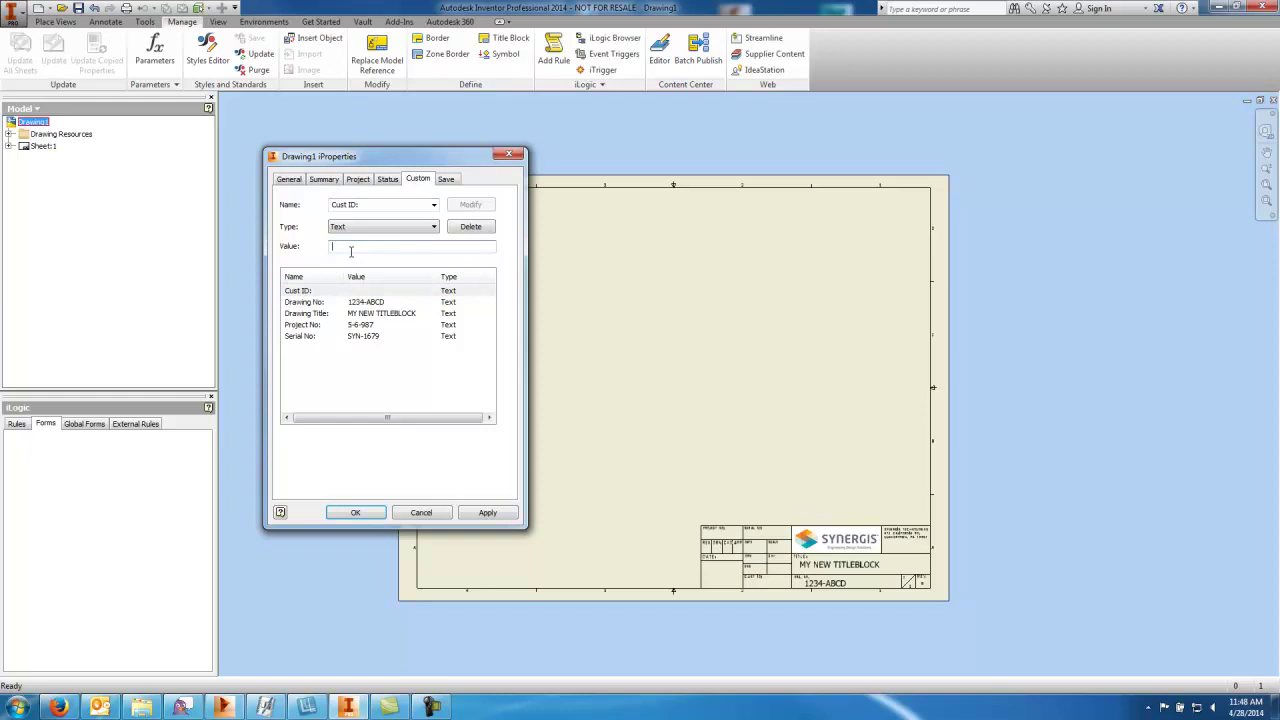
type("C")
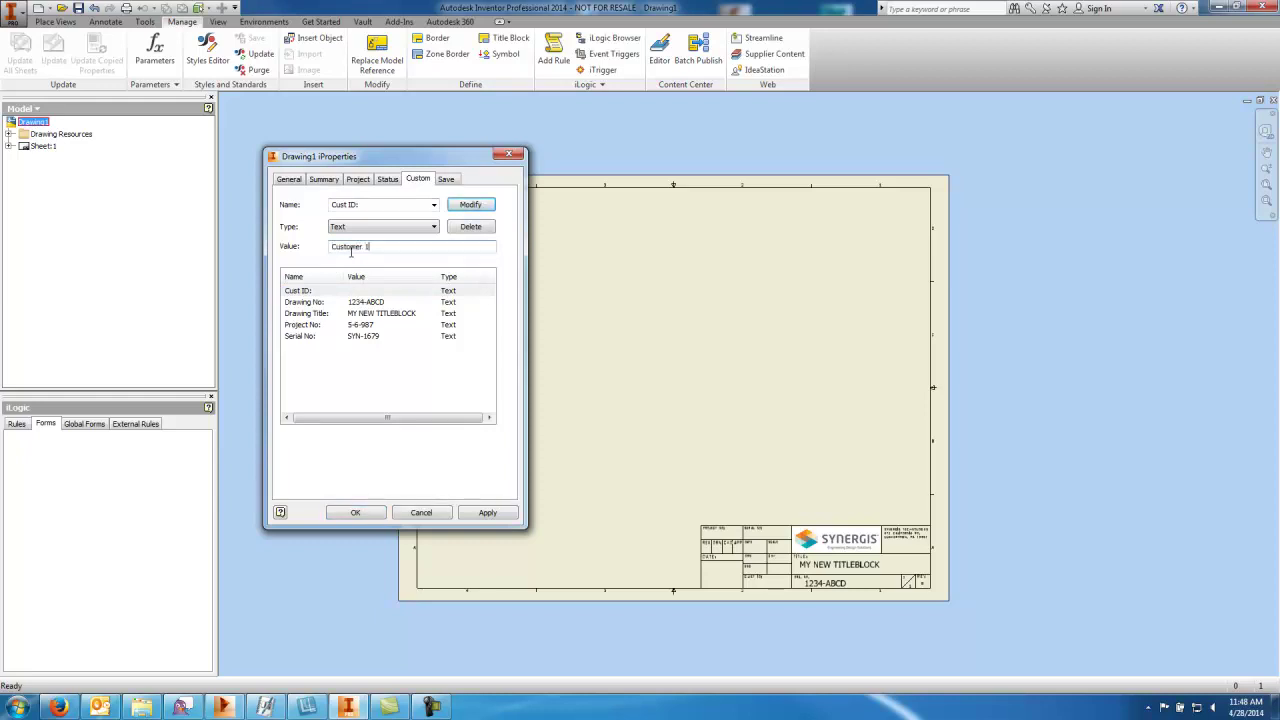
type("ustomer 1")
left_click(471, 204)
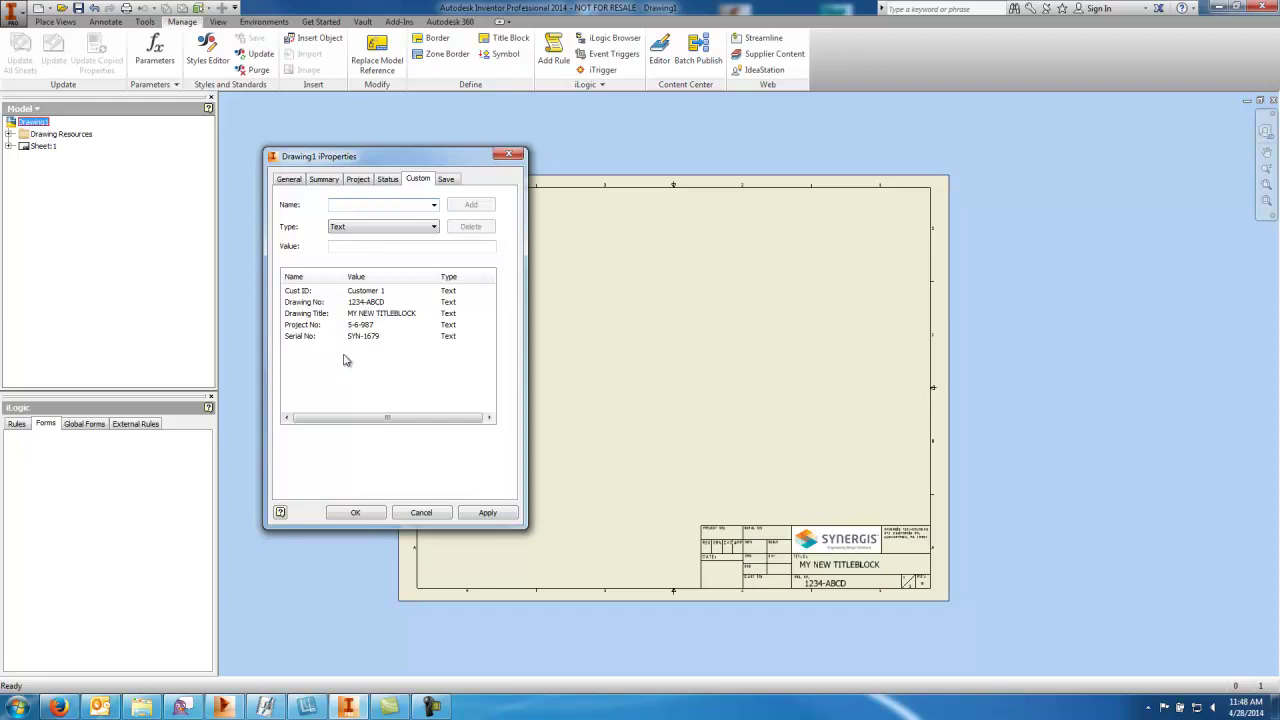
left_click(500, 512)
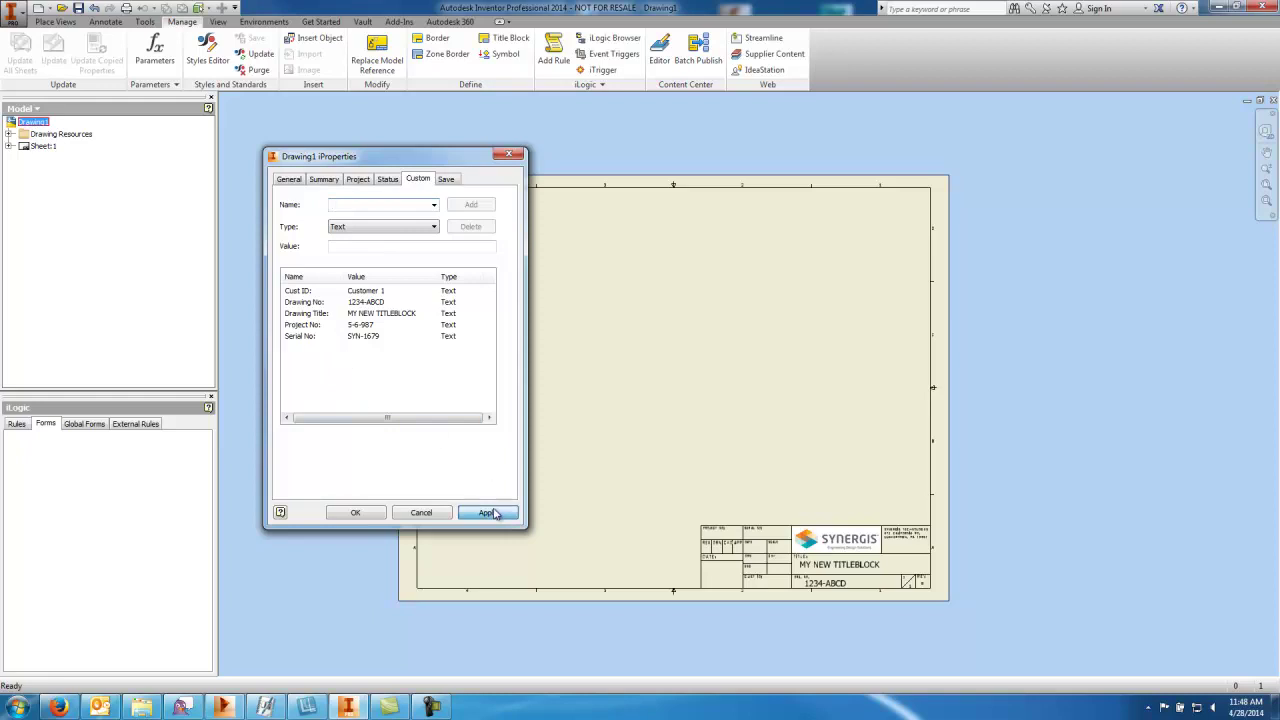
Step: Close iProperties, zoom to the title block and edit the Synergis Titleblock "C" definition
left_click(357, 512)
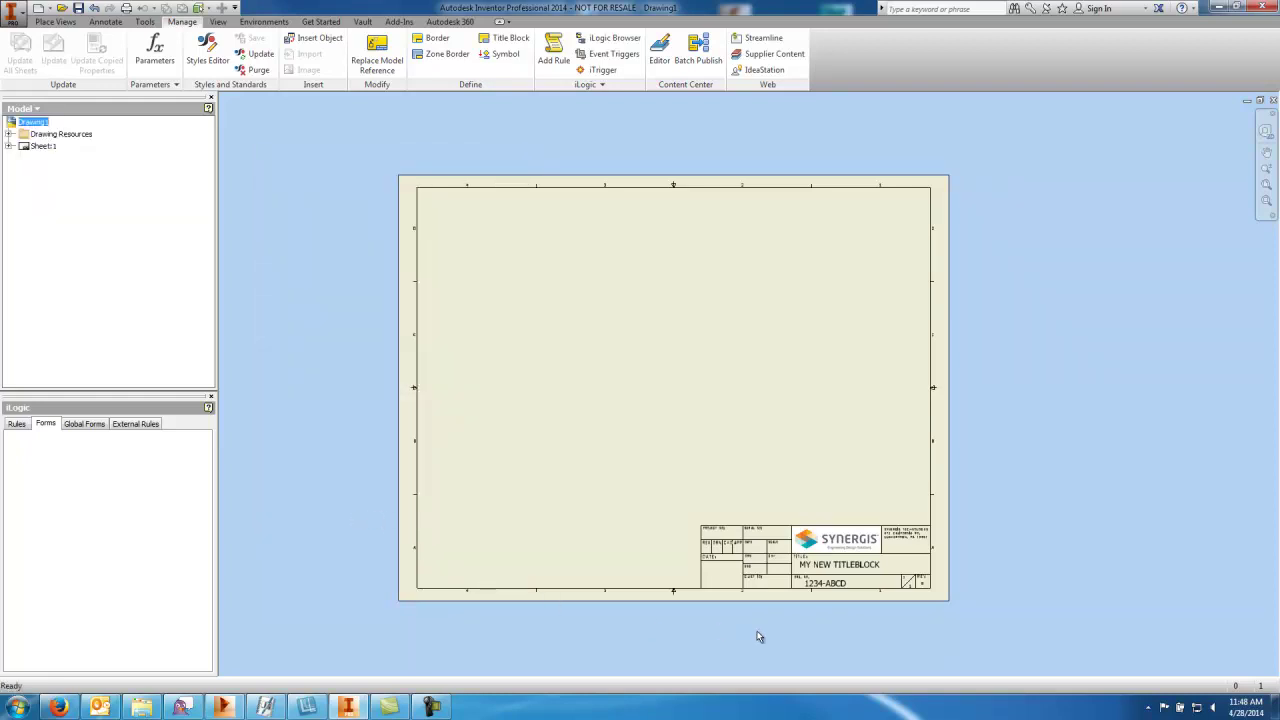
scroll(784, 626, "up", 3)
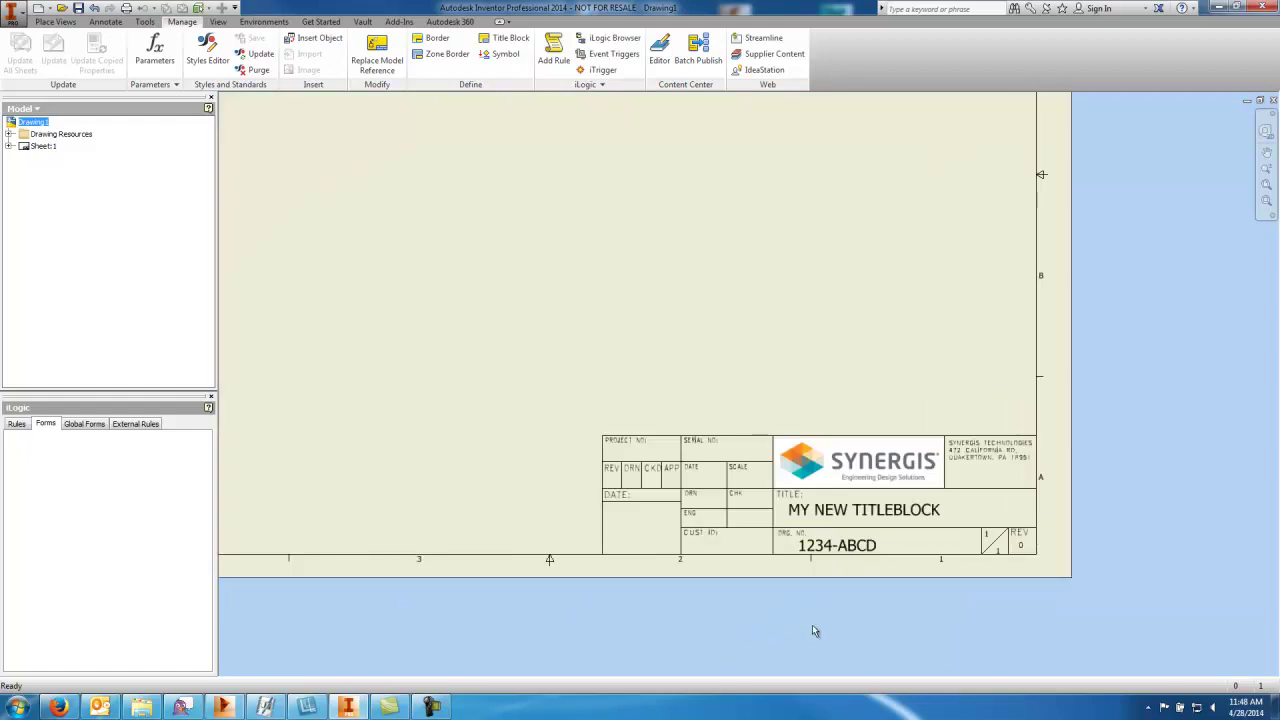
scroll(813, 630, "up", 3)
middle_click_drag(834, 606, 725, 569)
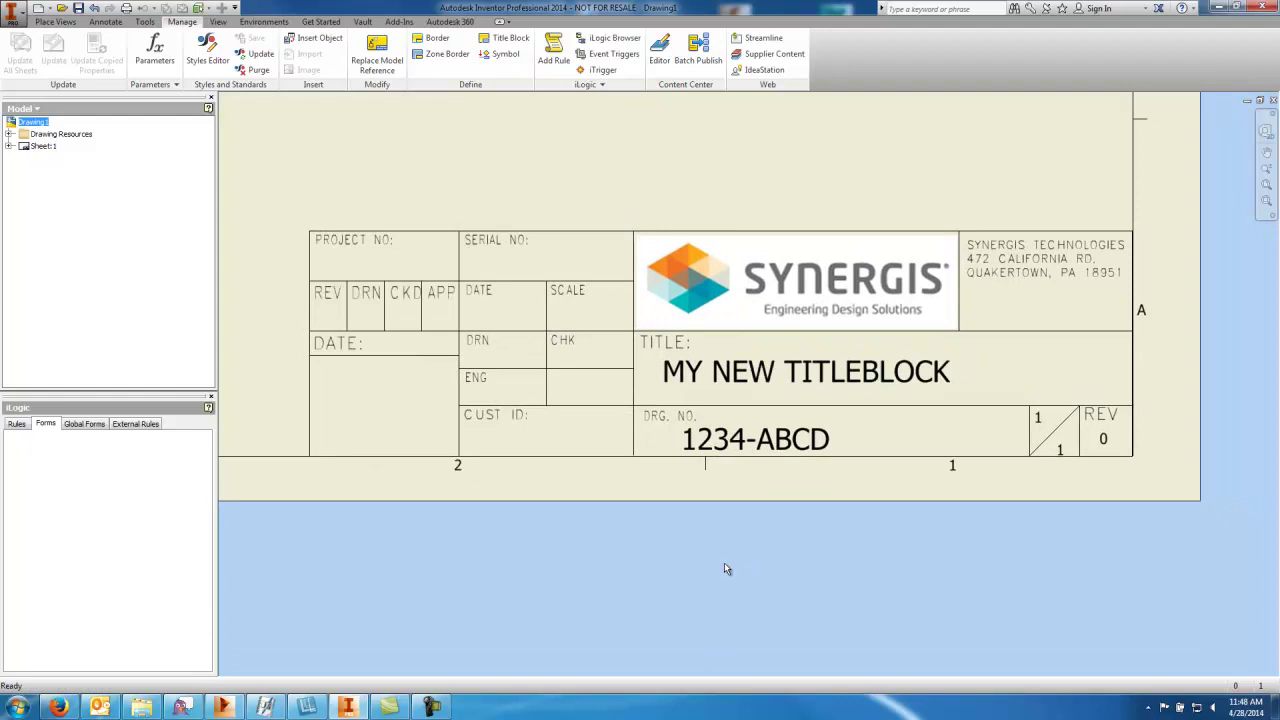
left_click(8, 146)
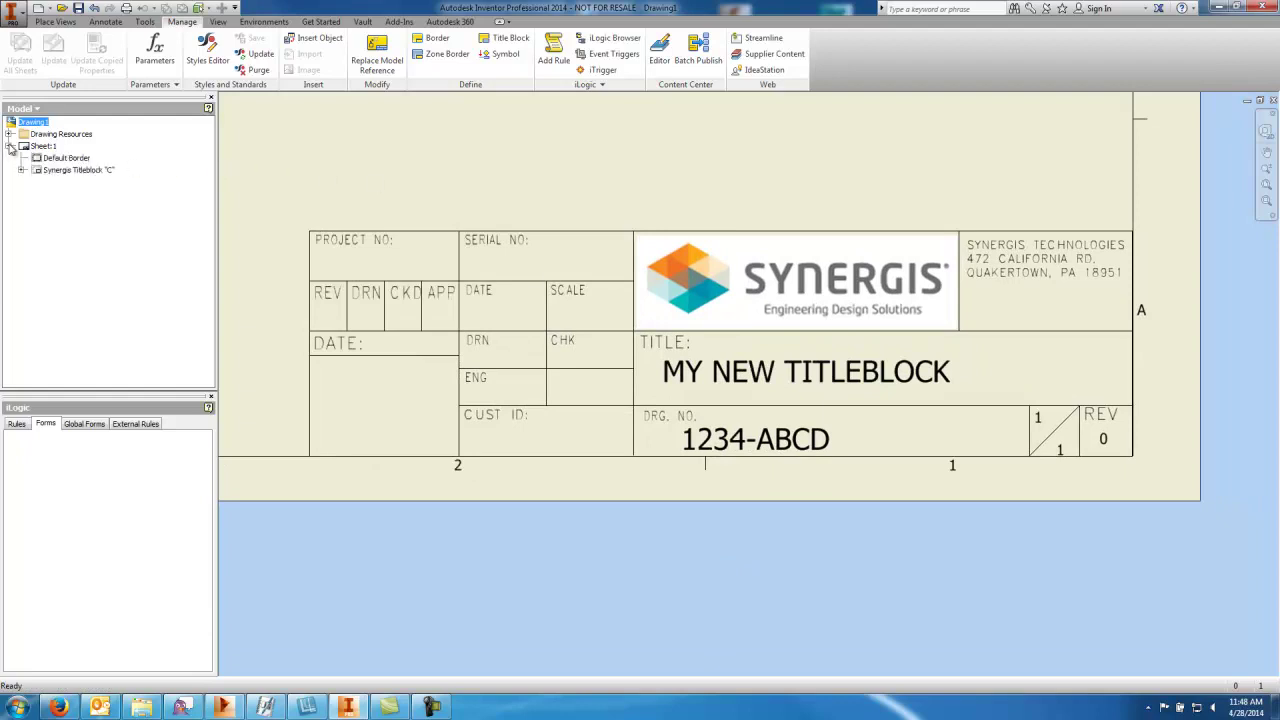
left_click(22, 170)
left_click(58, 170)
right_click(52, 168)
left_click(86, 200)
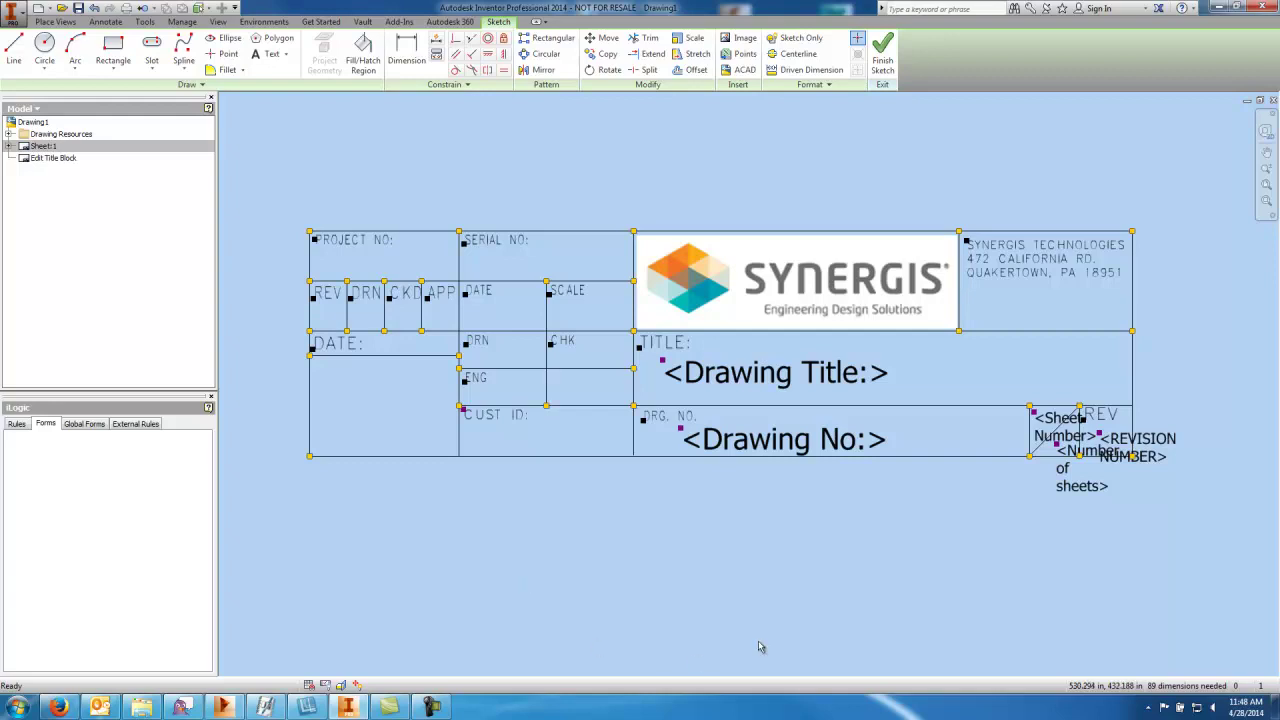
Step: Inspect the <REVISION NUMBER> and <Sheet Number> fields in the title block sketch
left_click(1130, 447)
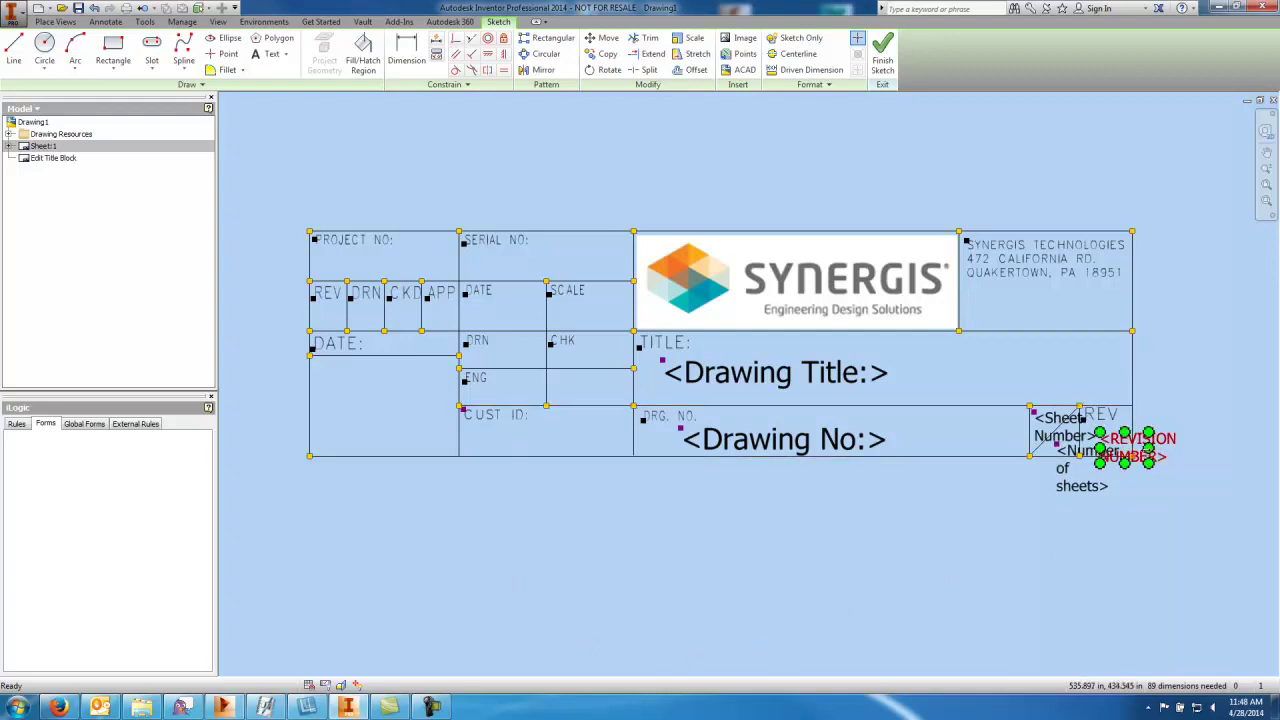
left_click(1125, 519)
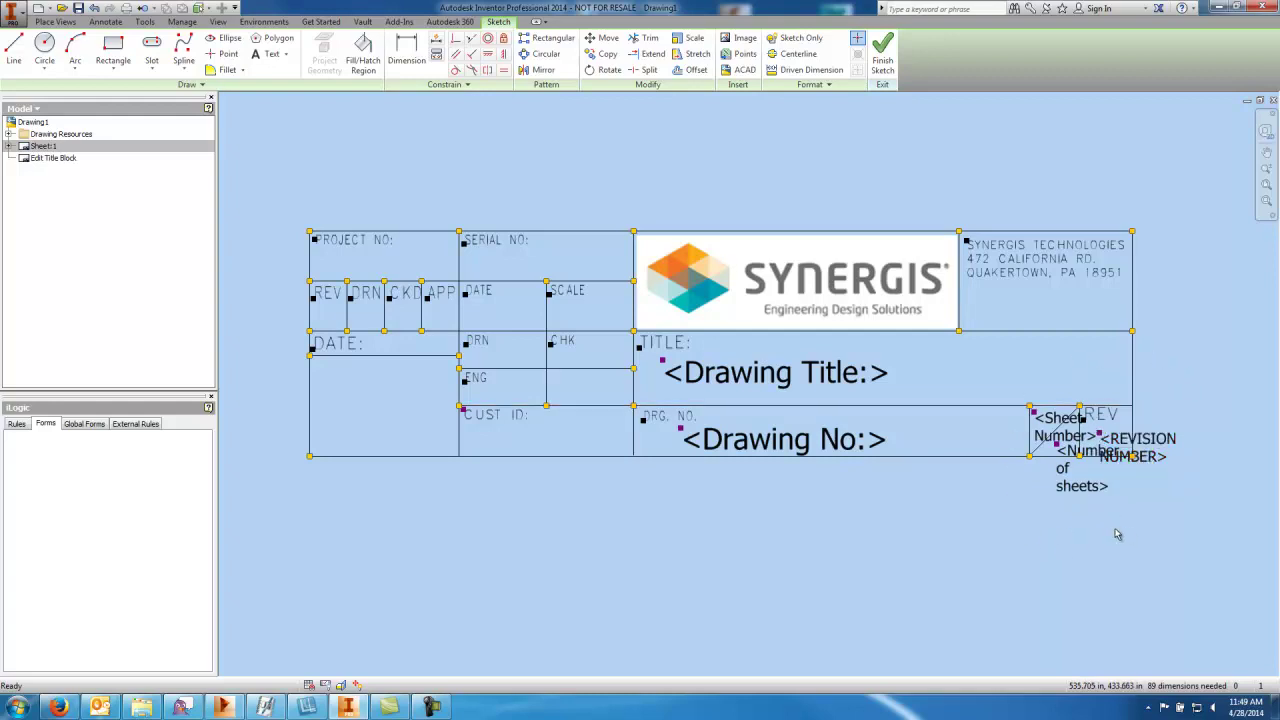
left_click(1043, 424)
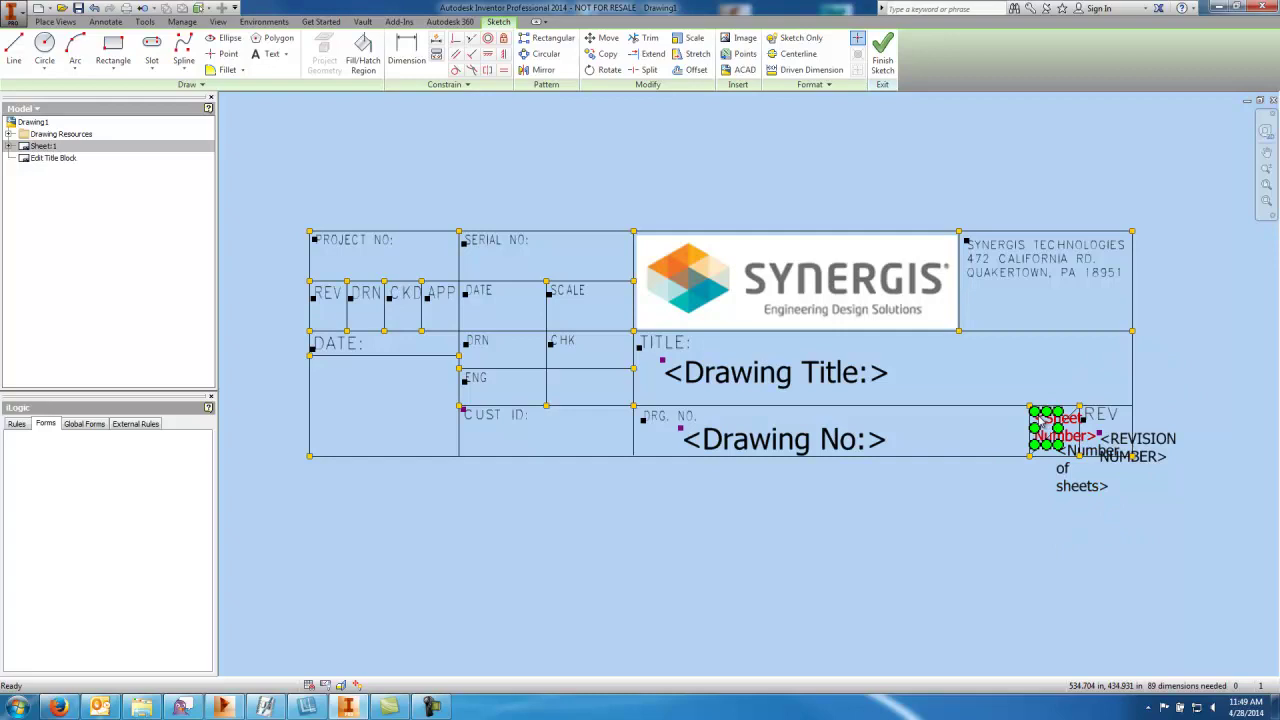
left_click(1023, 509)
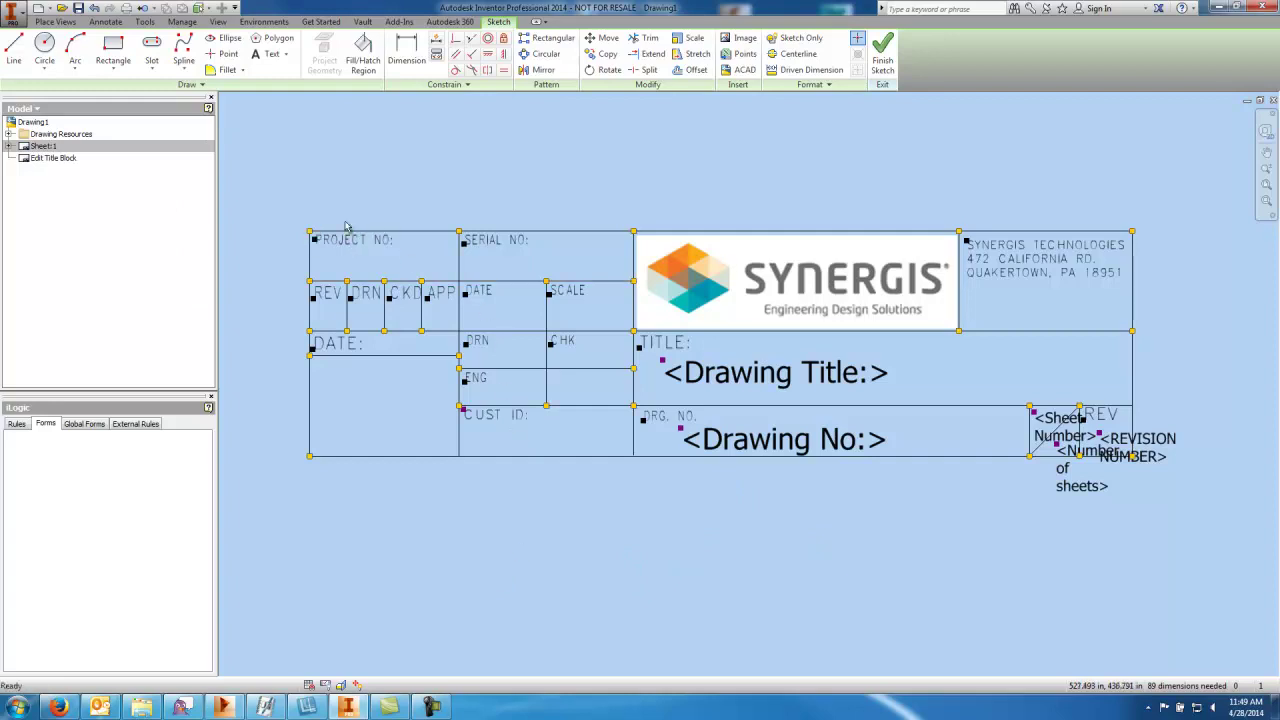
Step: Insert a Custom Properties - Drawing 'Cust ID:' text field in the CUST ID cell
left_click(271, 56)
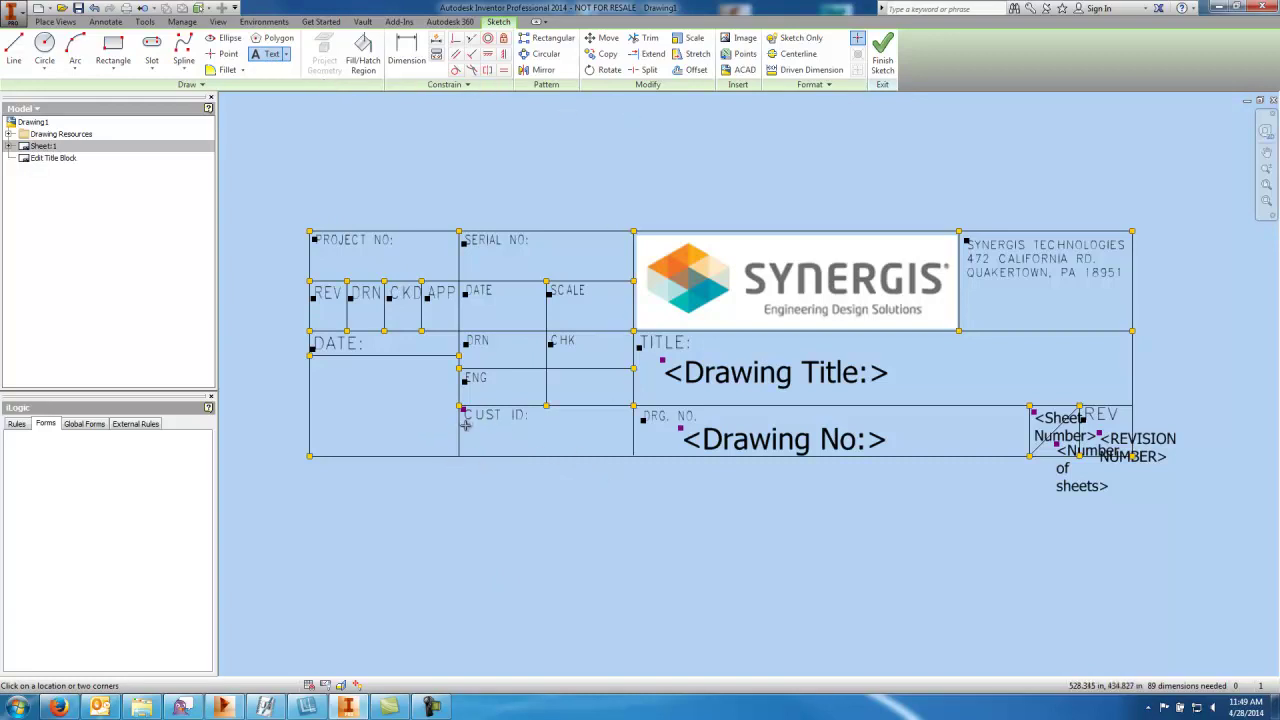
left_click_drag(465, 424, 620, 455)
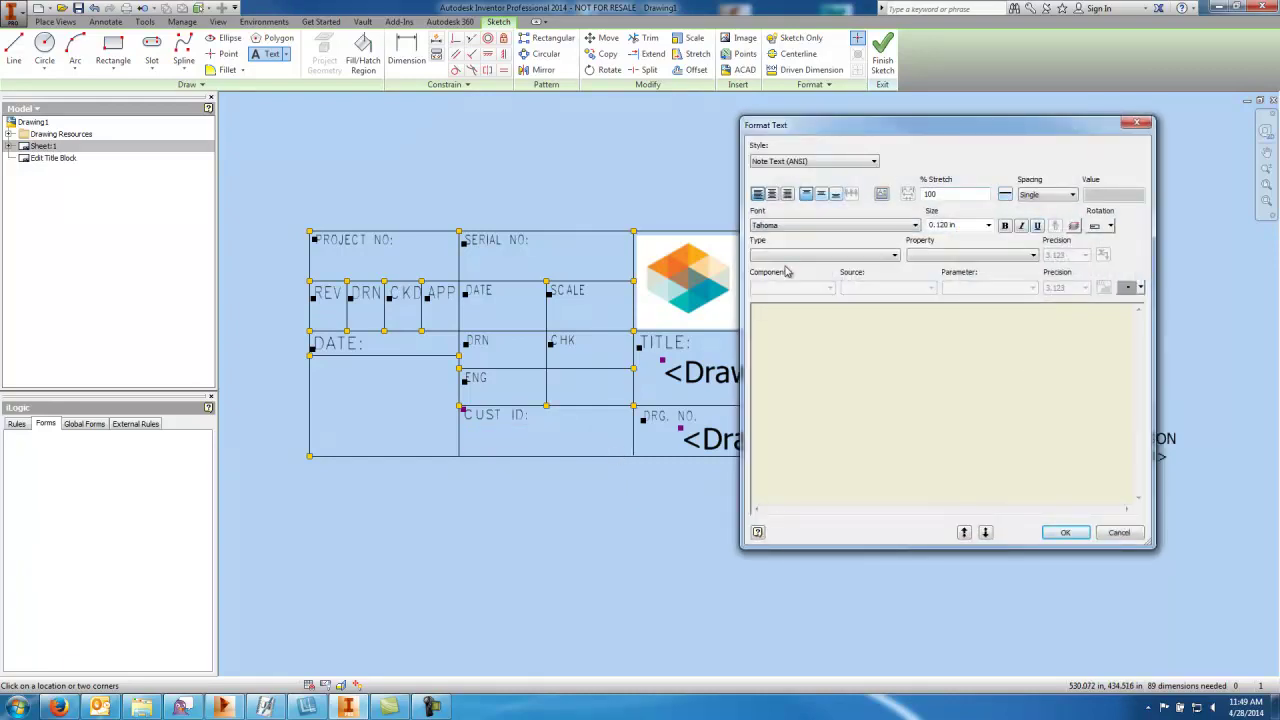
left_click(894, 256)
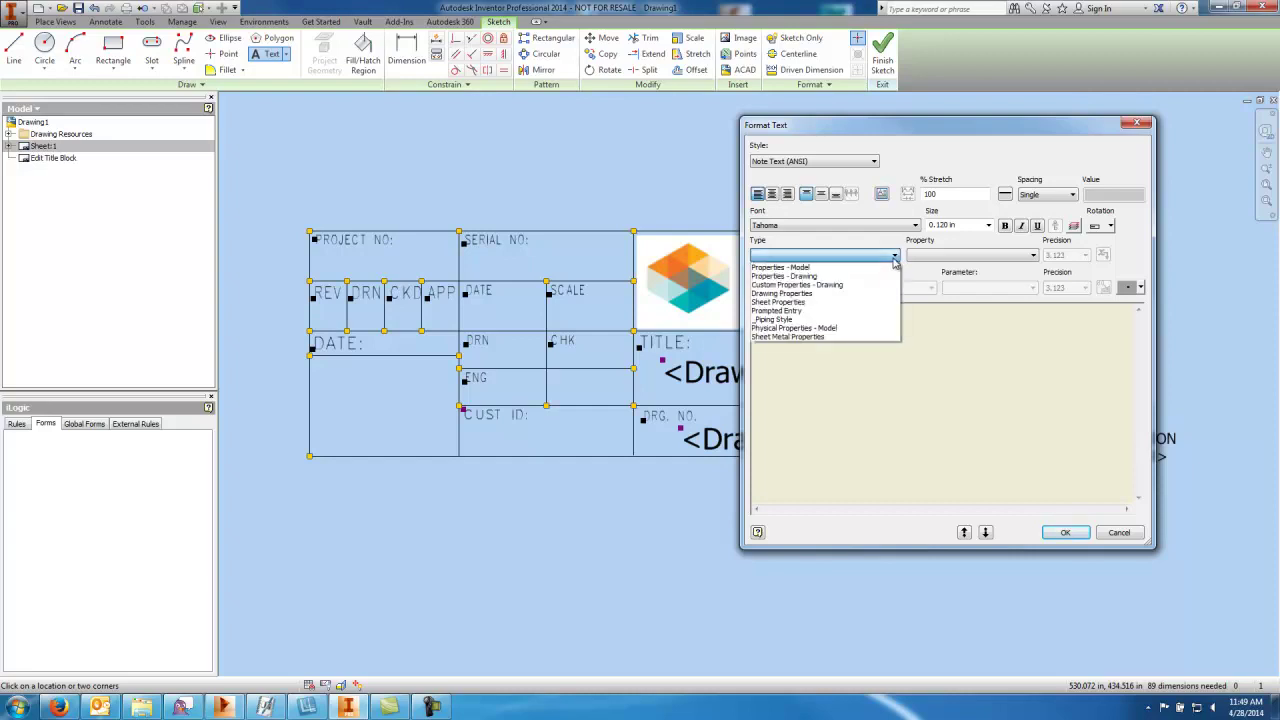
left_click(797, 286)
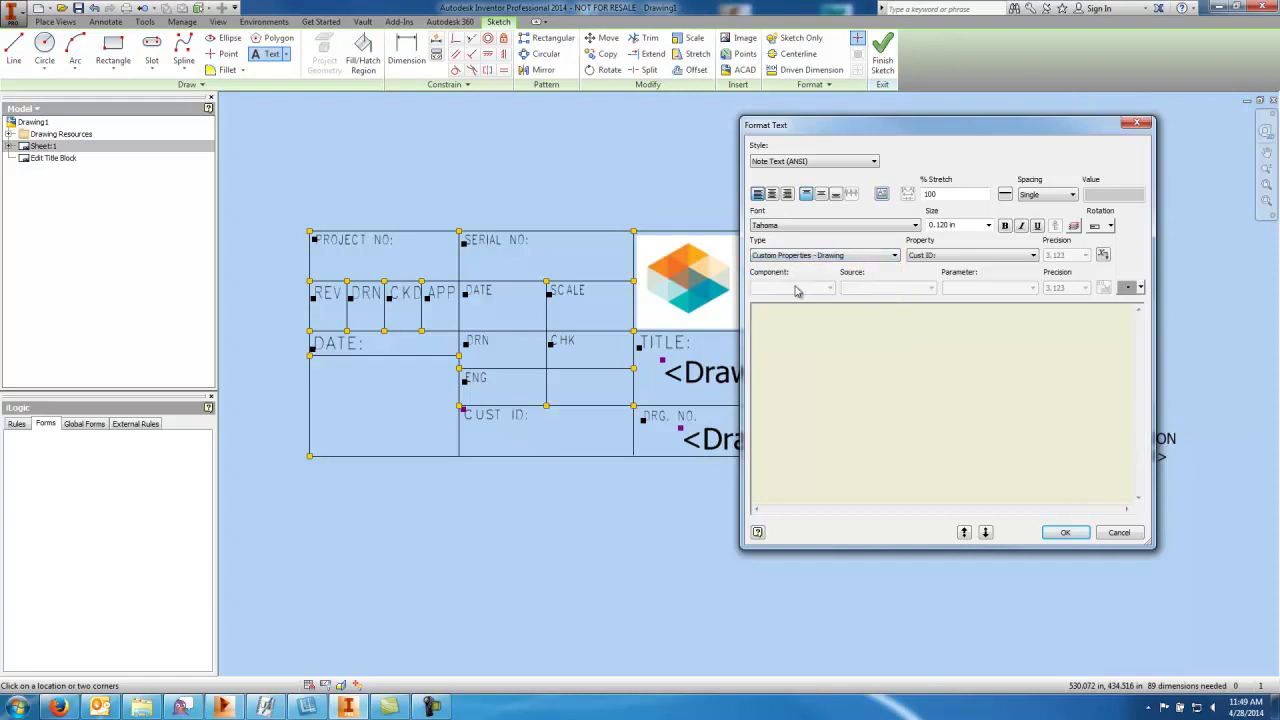
left_click(1029, 256)
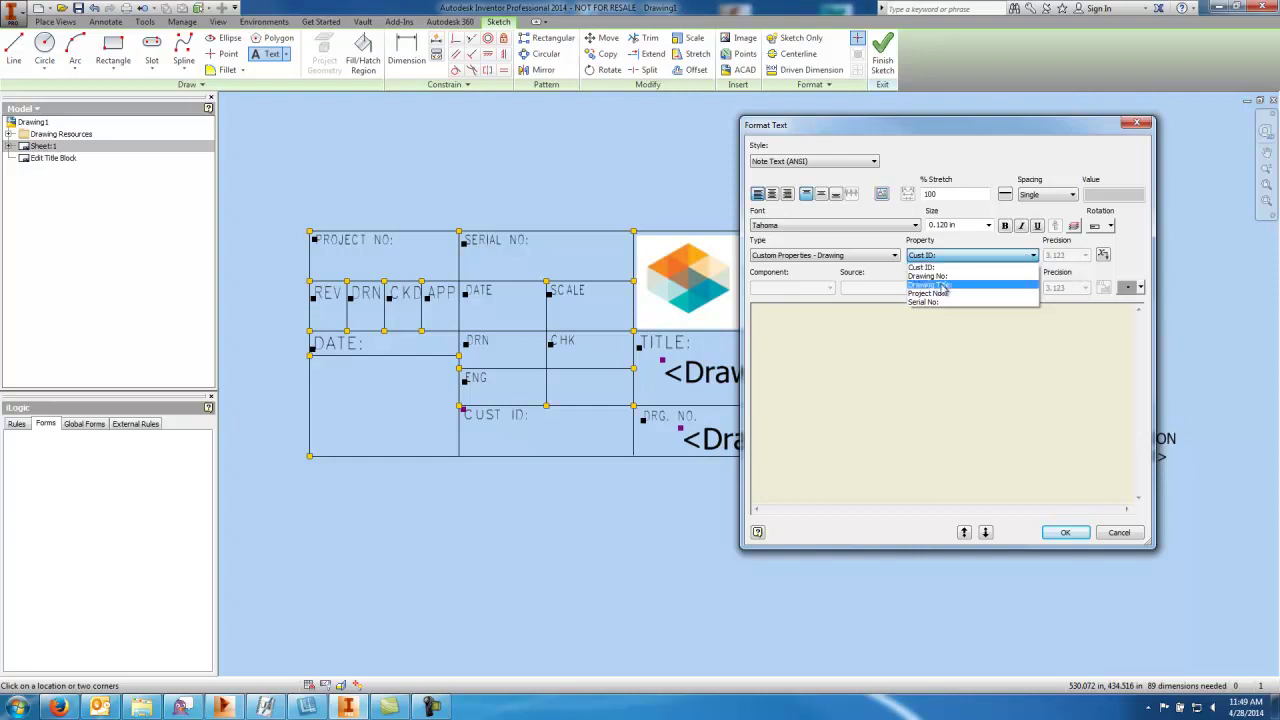
left_click(1006, 267)
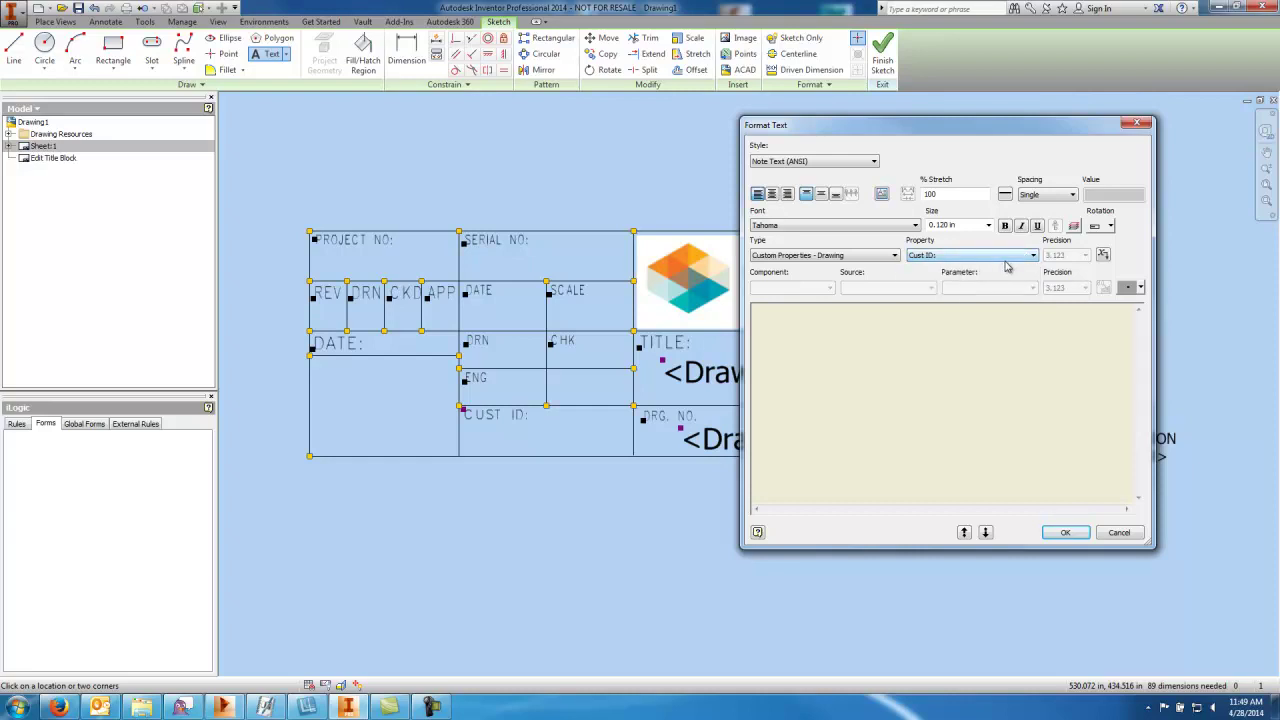
left_click(1103, 255)
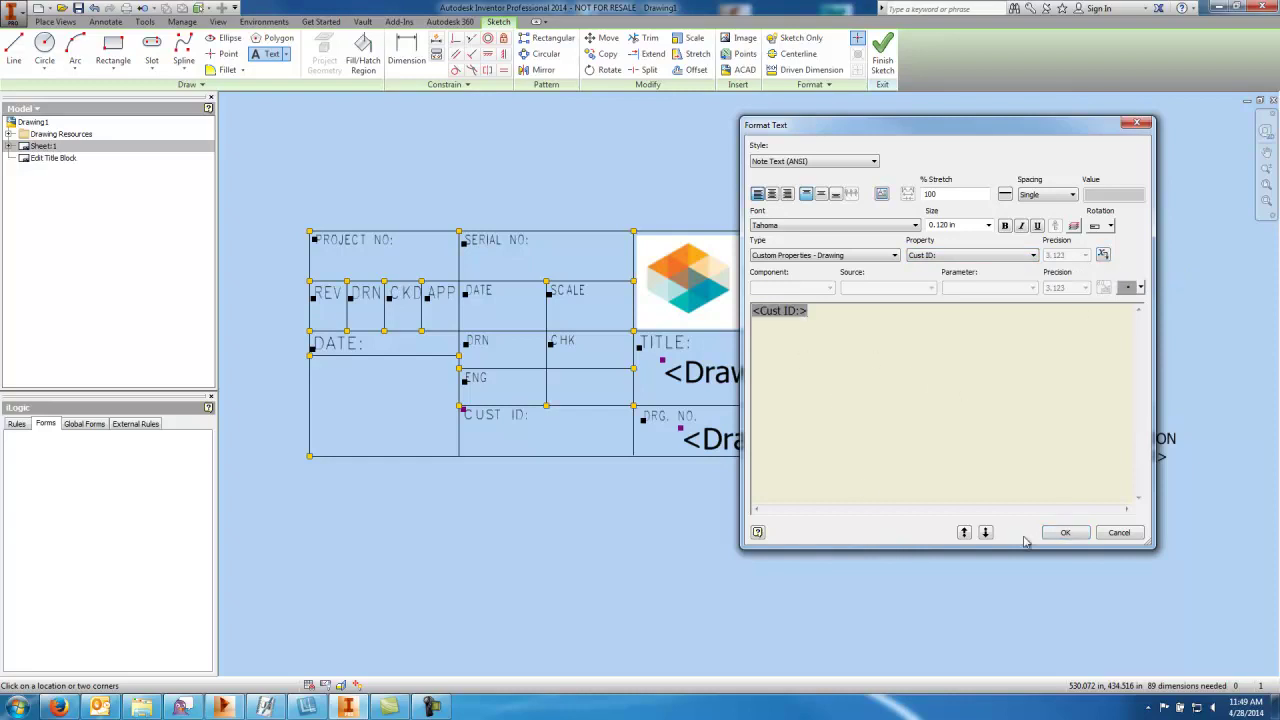
left_click(1063, 532)
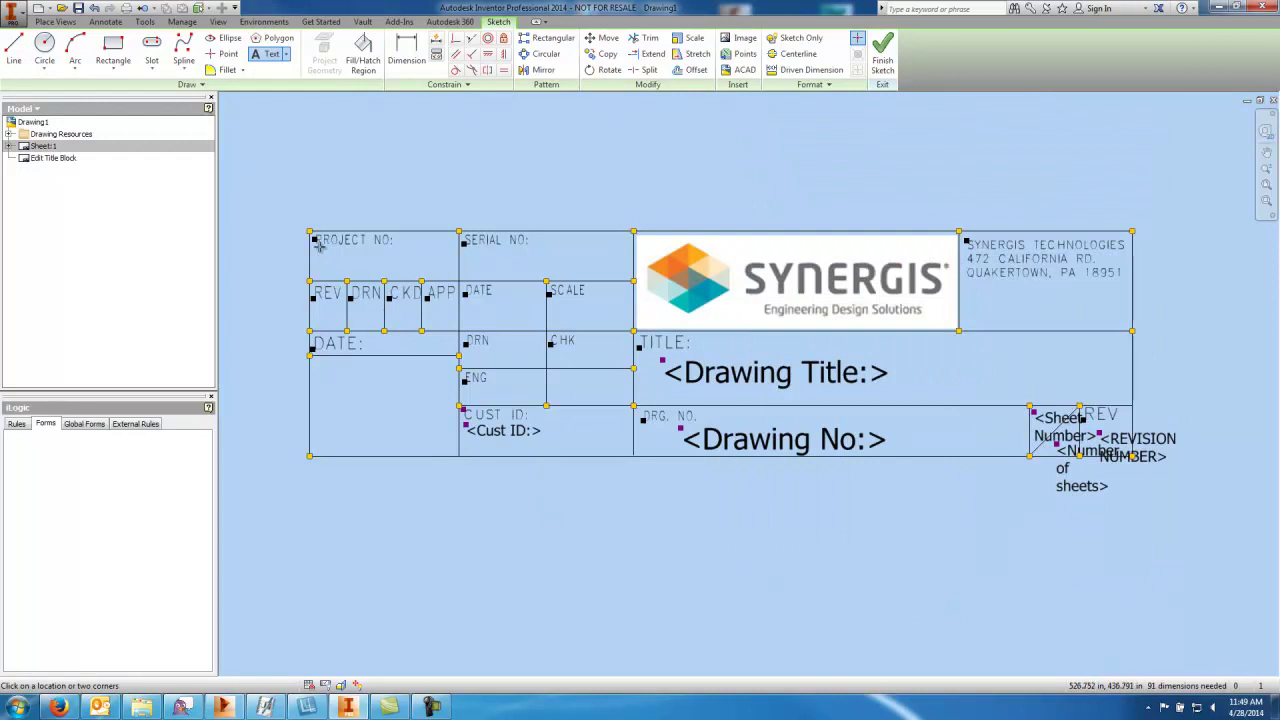
Step: Insert the custom Project No: property field under PROJECT NO
left_click_drag(316, 250, 446, 278)
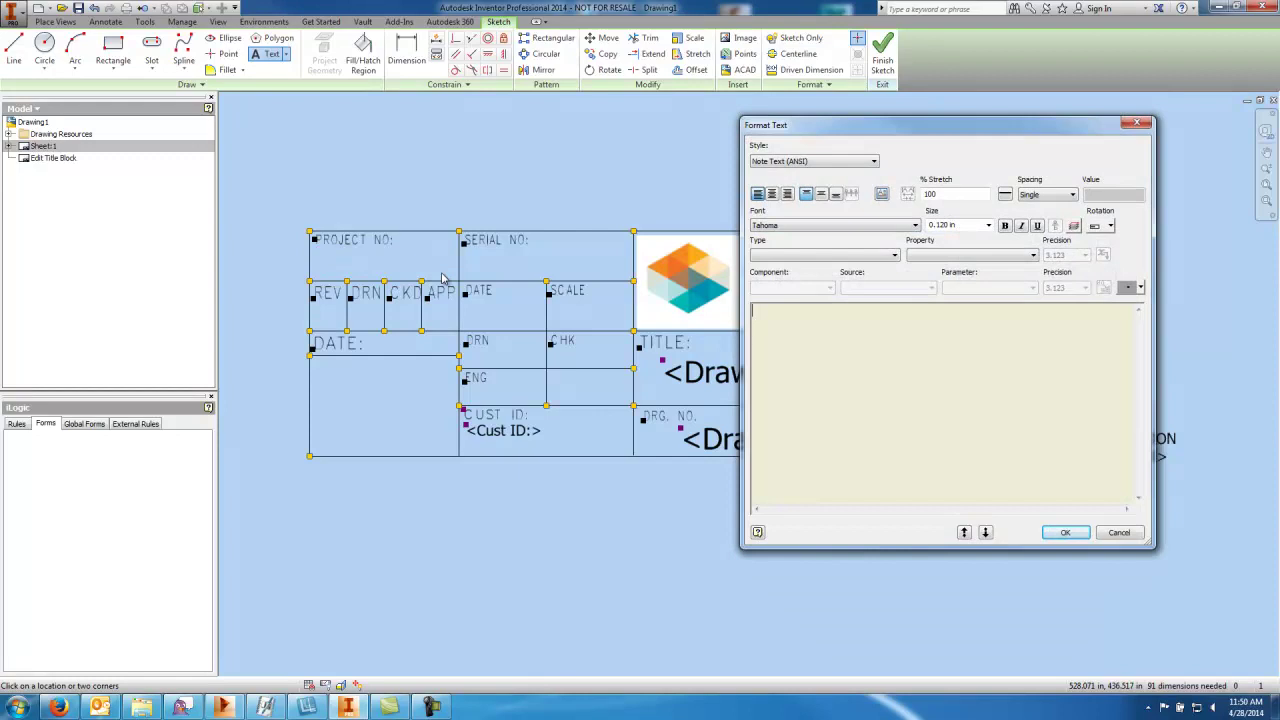
left_click(880, 256)
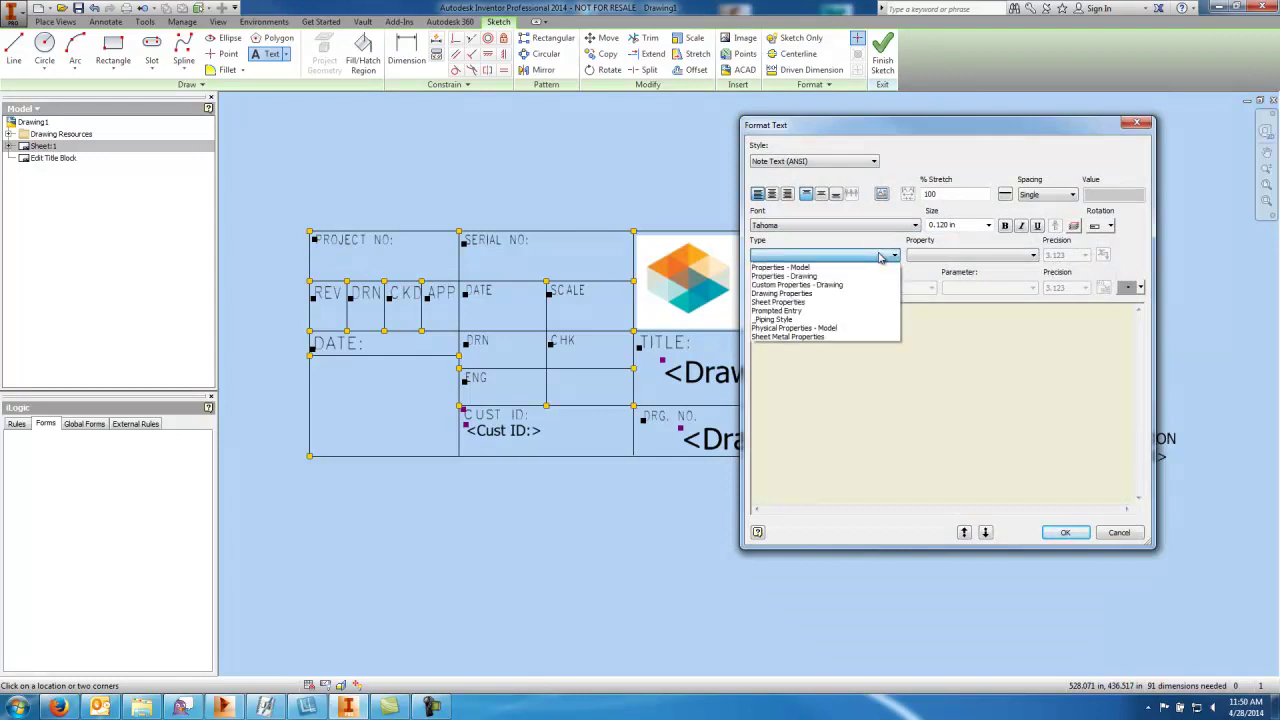
left_click(828, 285)
left_click(983, 263)
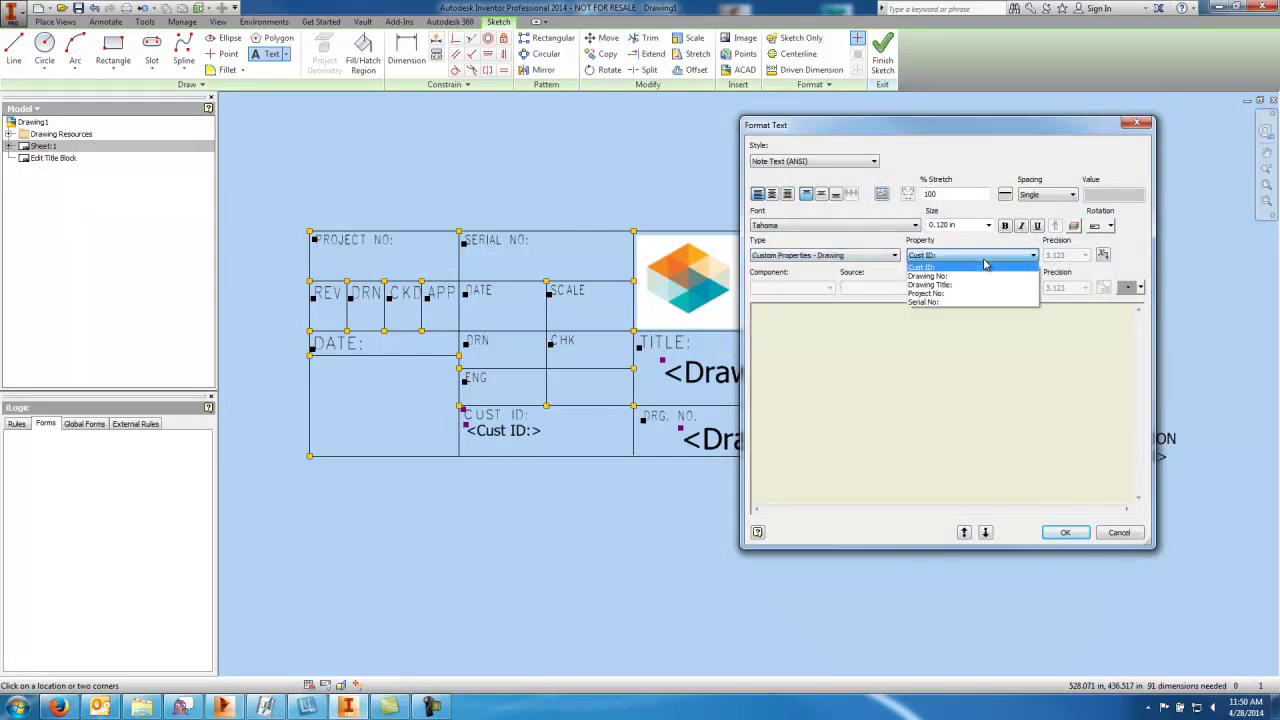
left_click(955, 293)
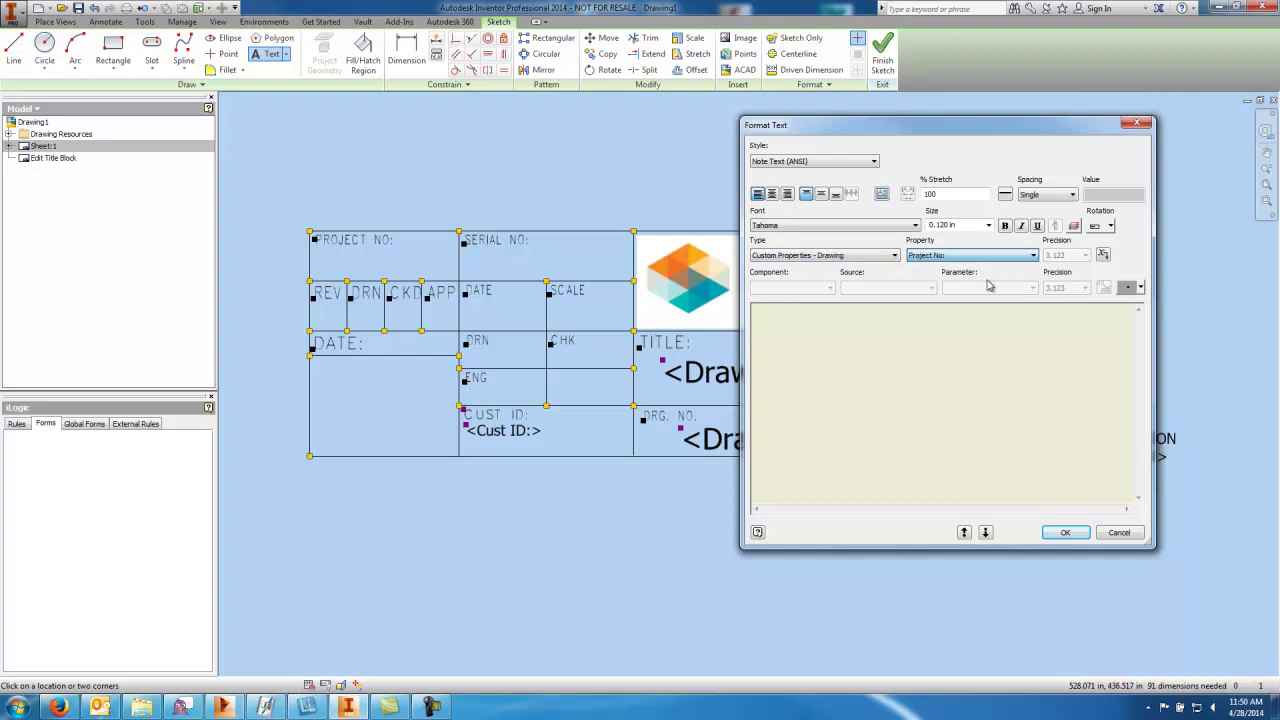
left_click(1104, 255)
left_click(1065, 532)
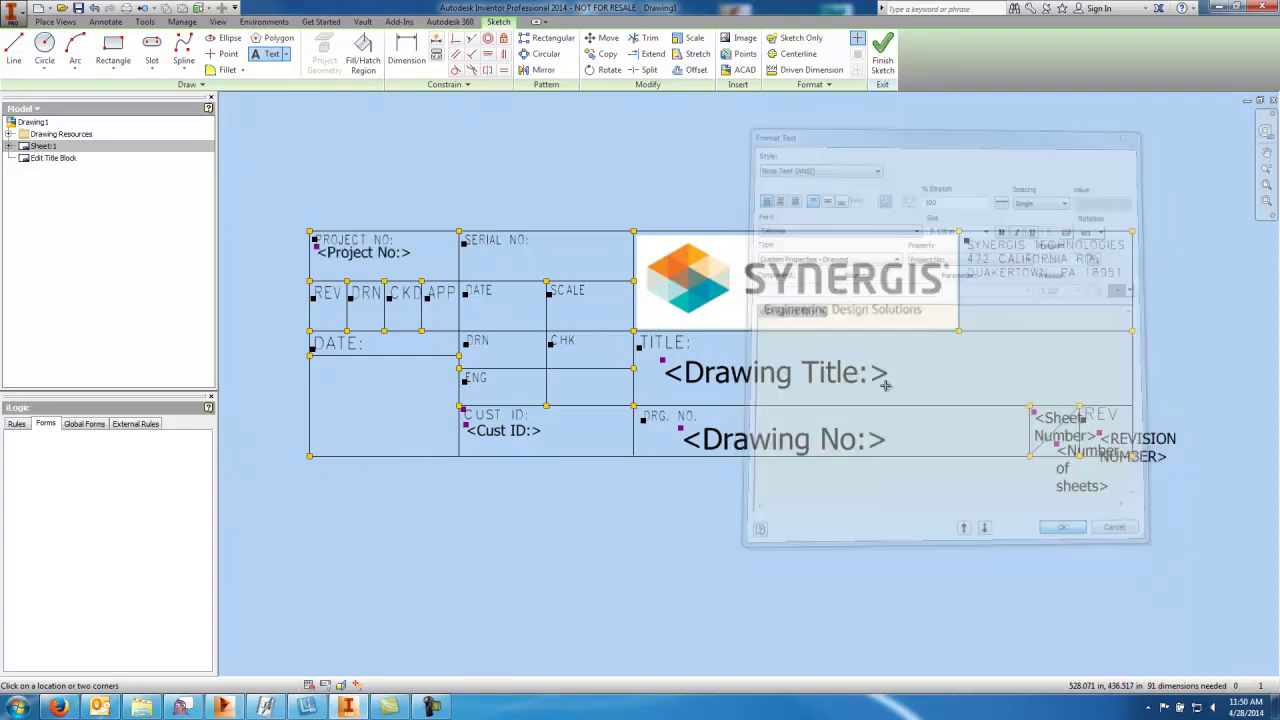
Step: Insert the custom Serial No: property field in the SERIAL NO cell
left_click_drag(468, 251, 606, 274)
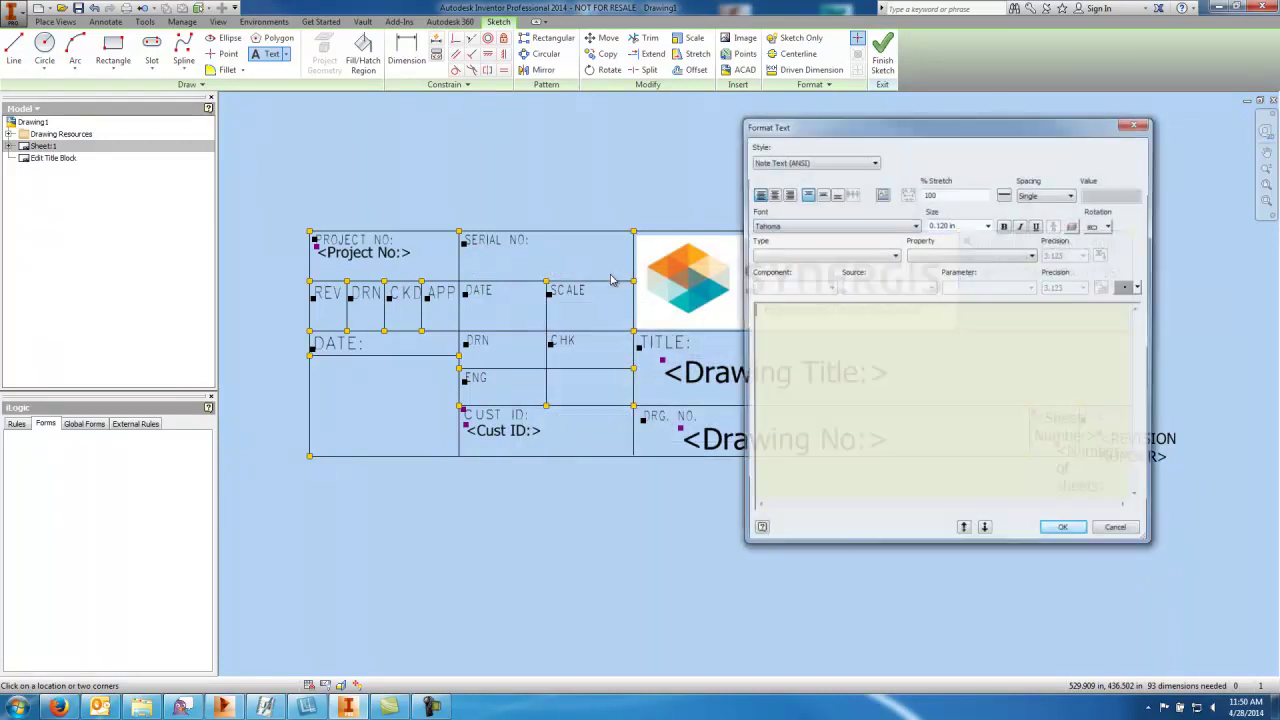
left_click(812, 255)
left_click(797, 285)
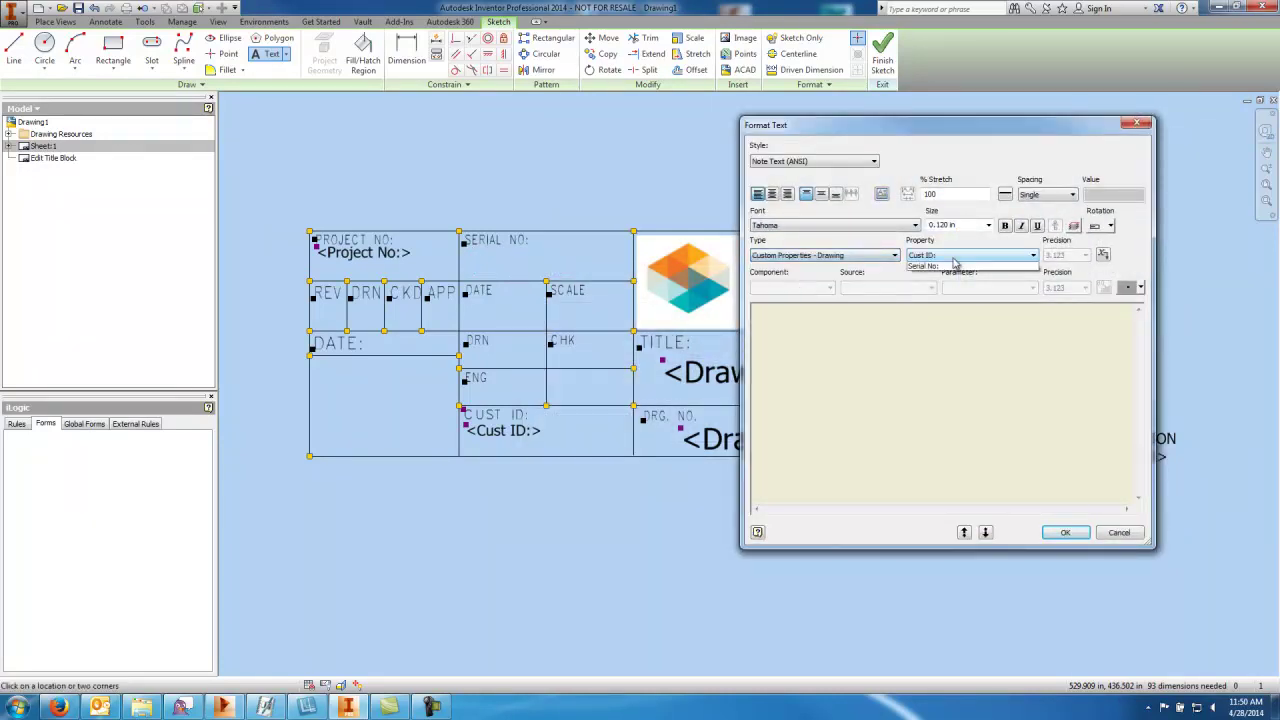
left_click(955, 256)
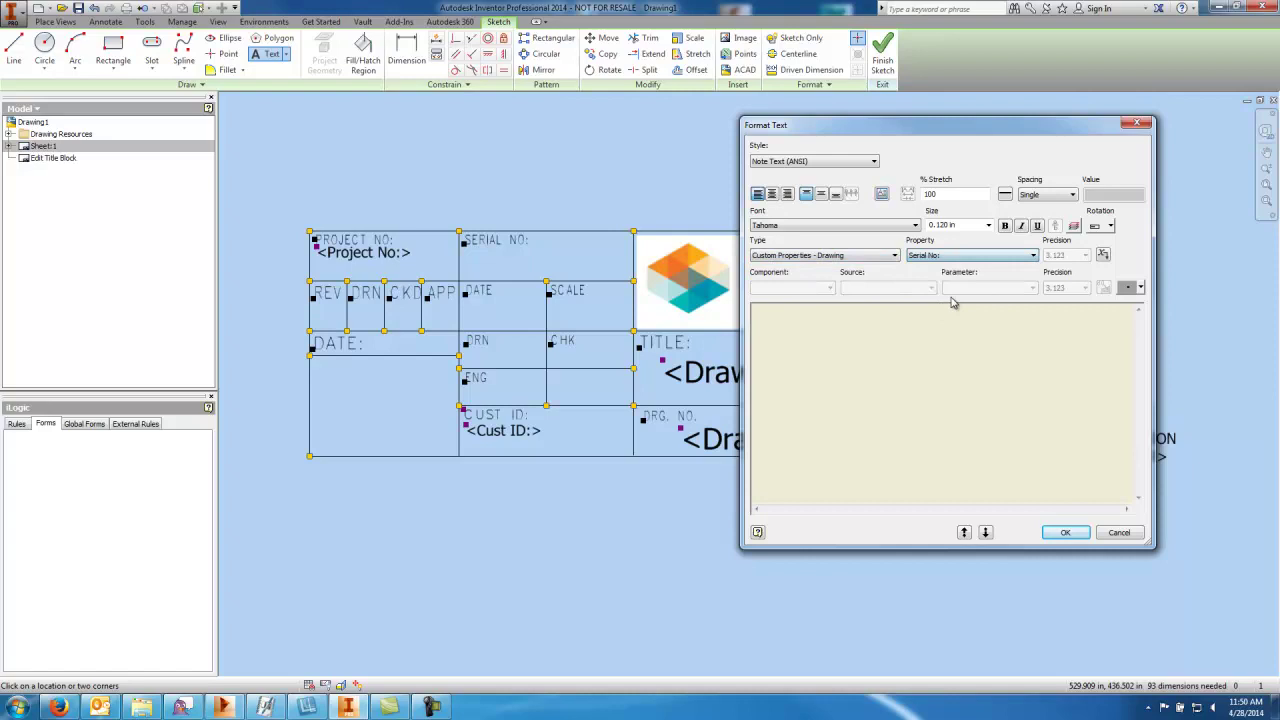
left_click(939, 301)
left_click(1102, 256)
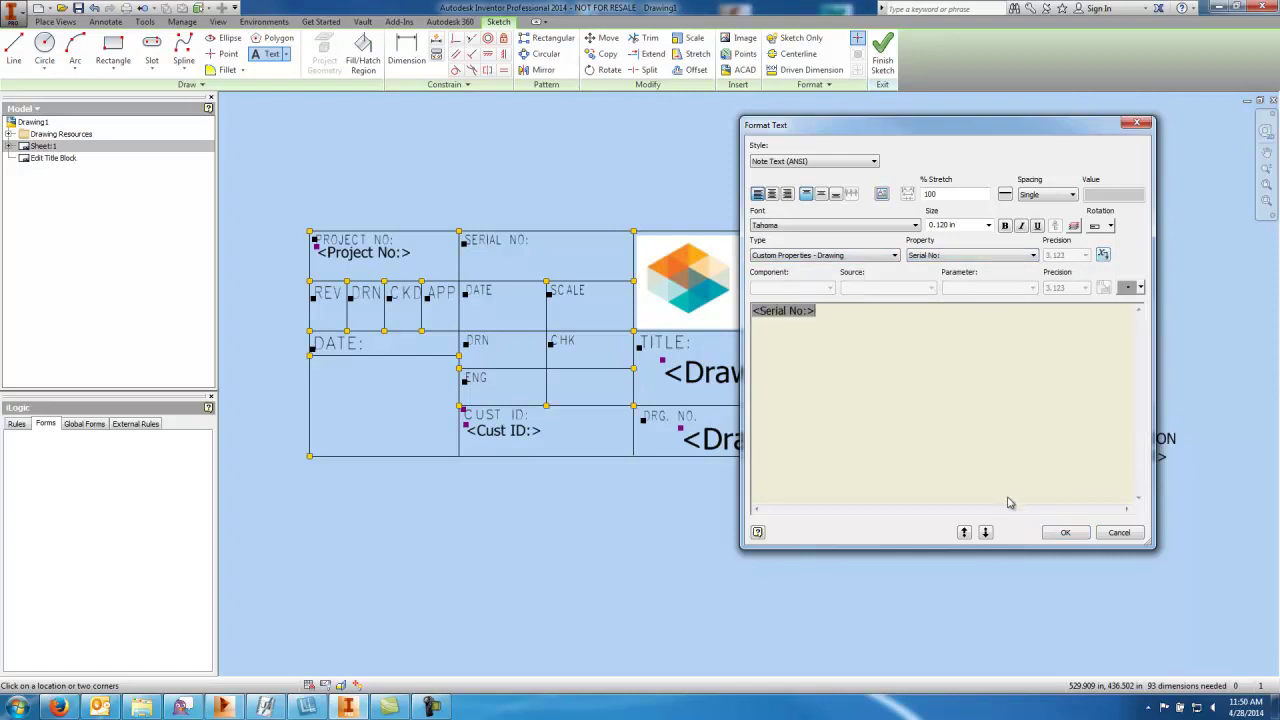
left_click(1065, 532)
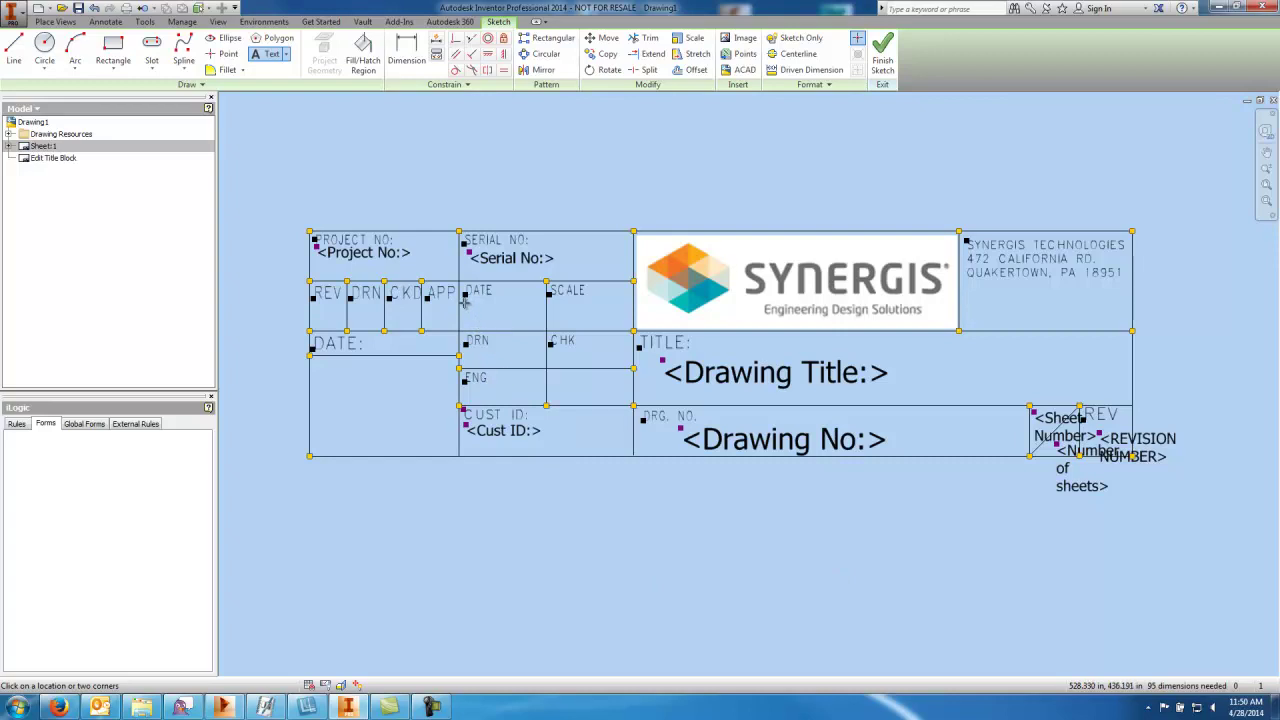
Step: Insert the Properties - Drawing CREATION DATE field in the DATE cell
left_click(464, 301)
left_click(538, 331)
left_click(843, 256)
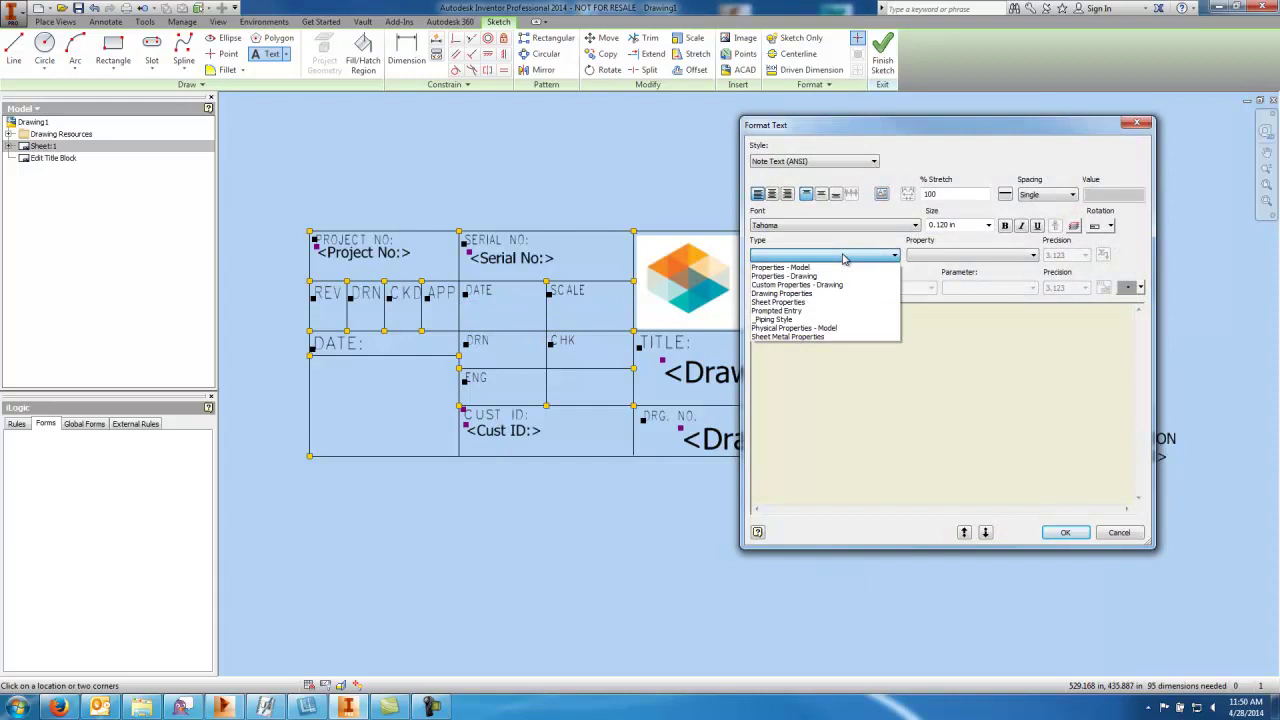
left_click(787, 278)
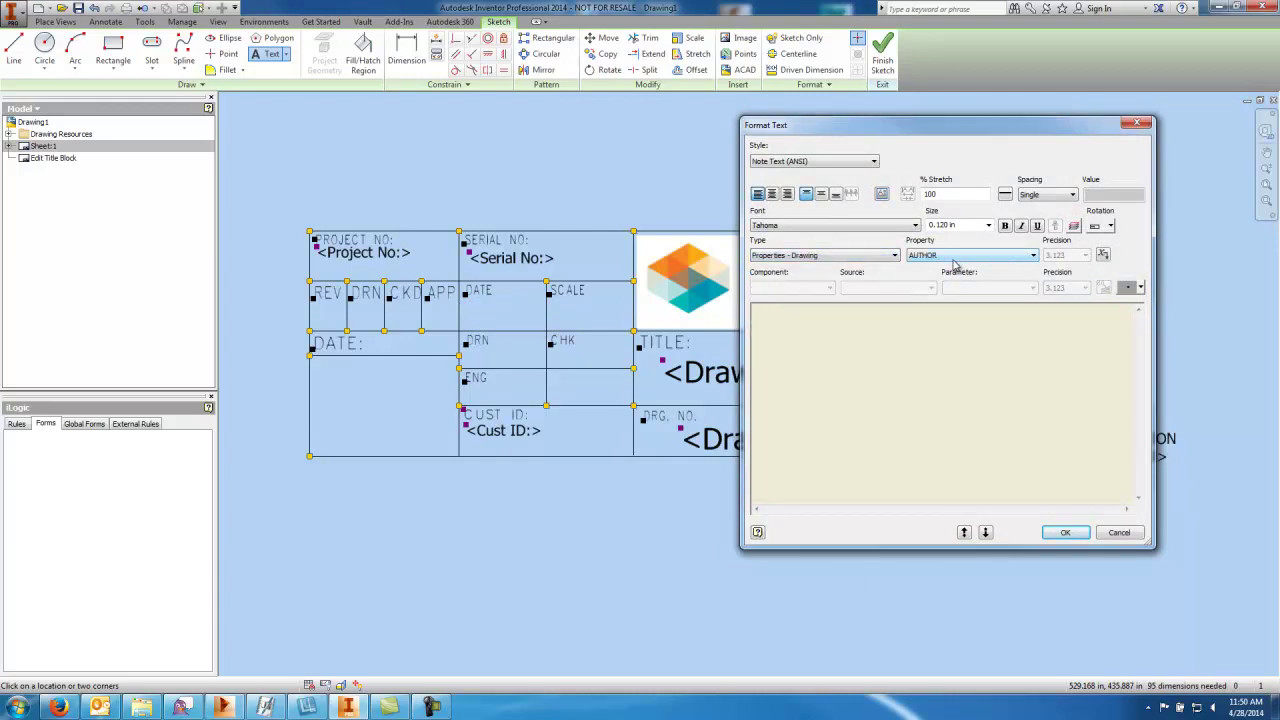
left_click(1015, 259)
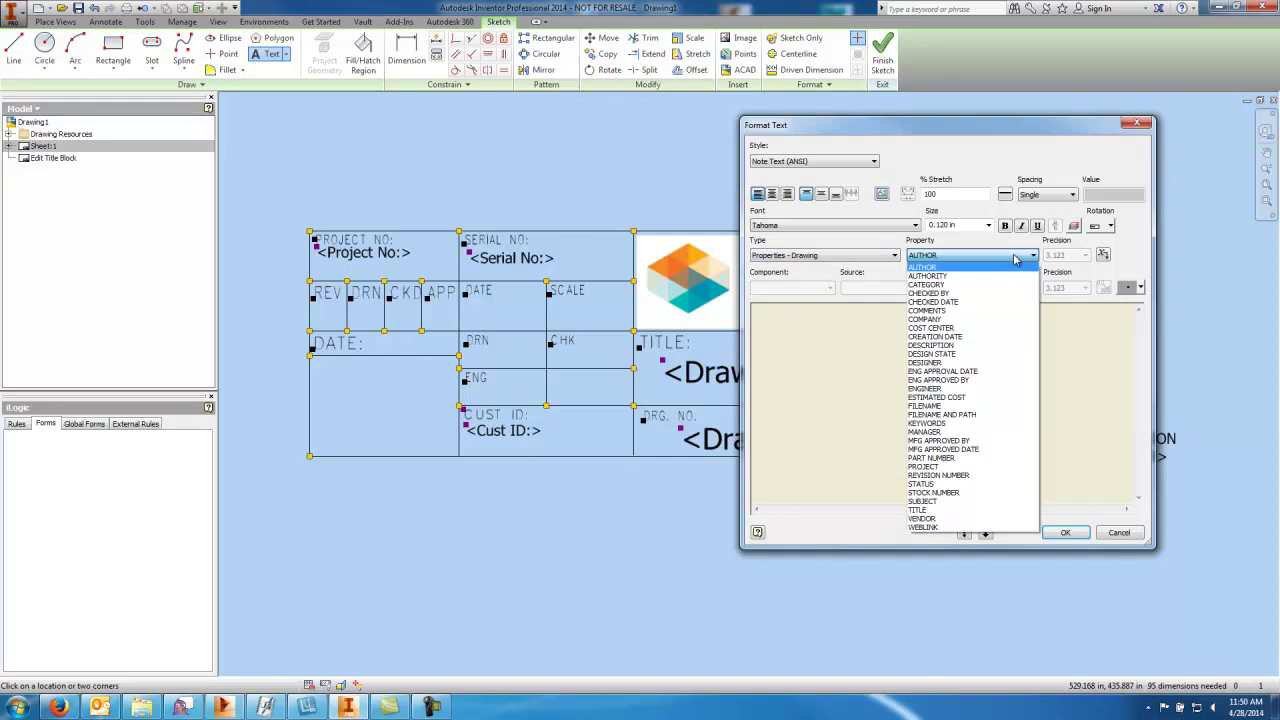
left_click(958, 340)
left_click(1103, 256)
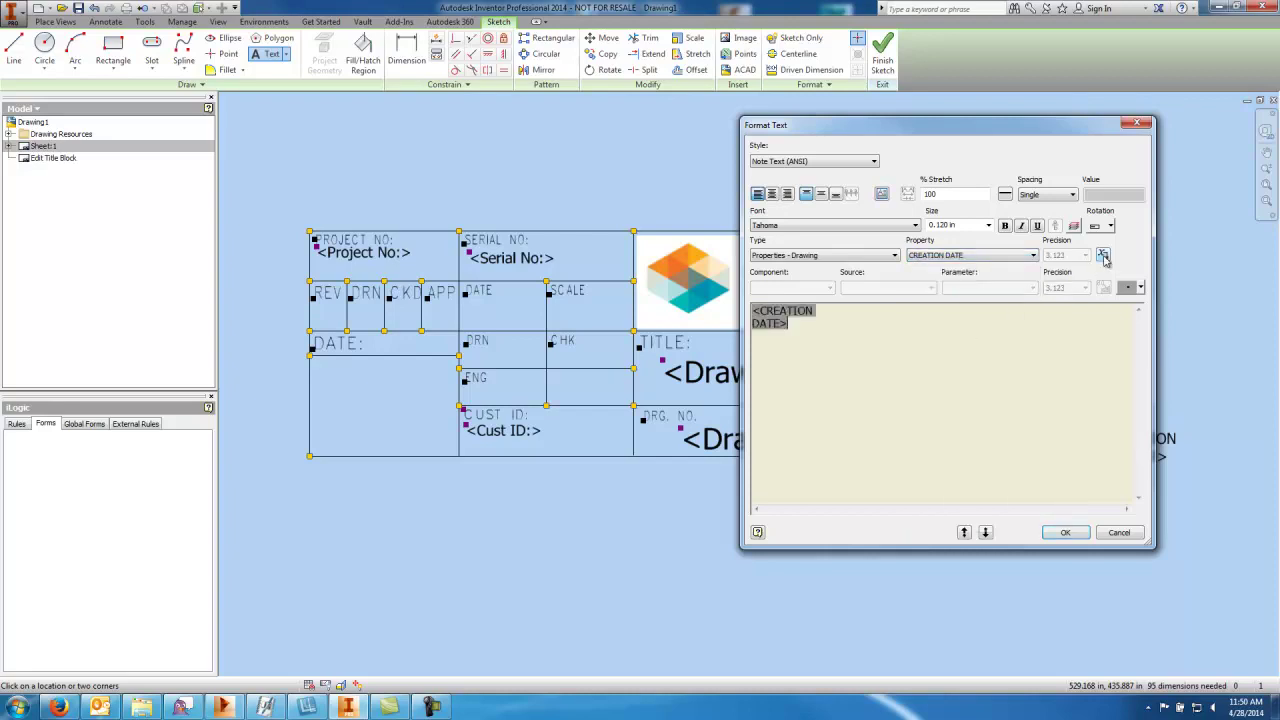
left_click(1063, 533)
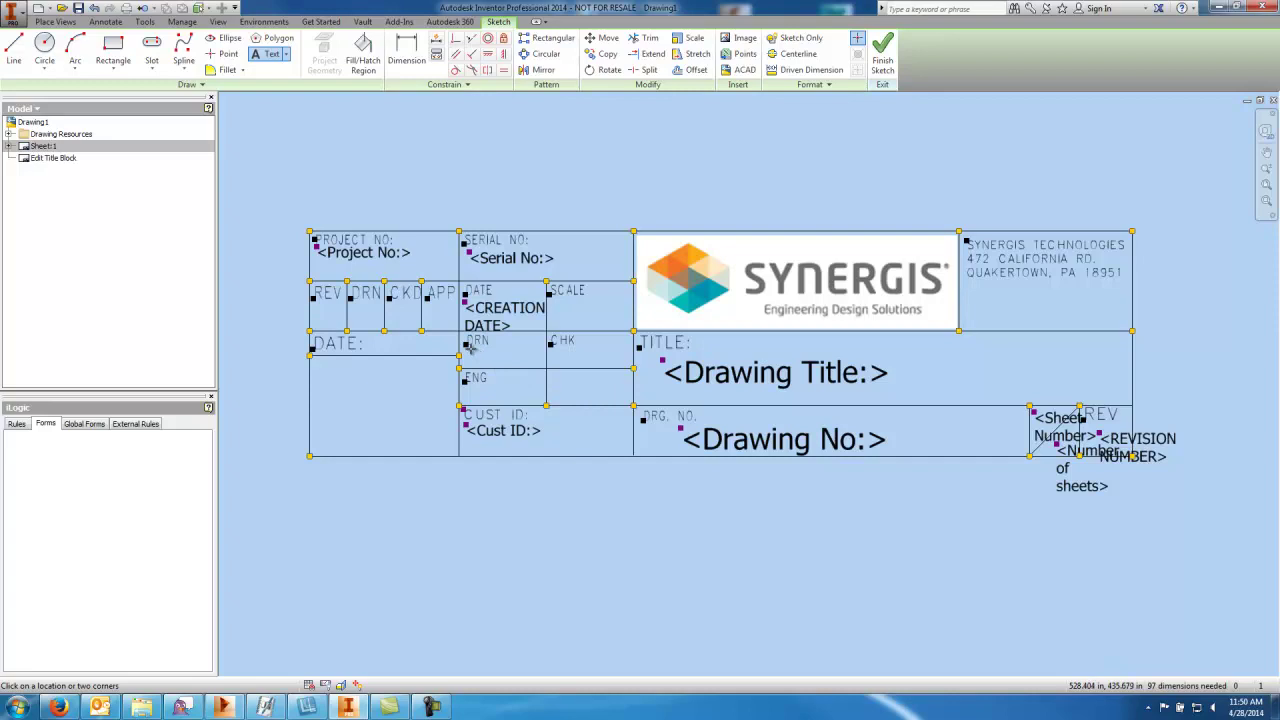
Step: Insert the Properties - Drawing DESIGNER field in the DRN cell
left_click_drag(470, 346, 548, 369)
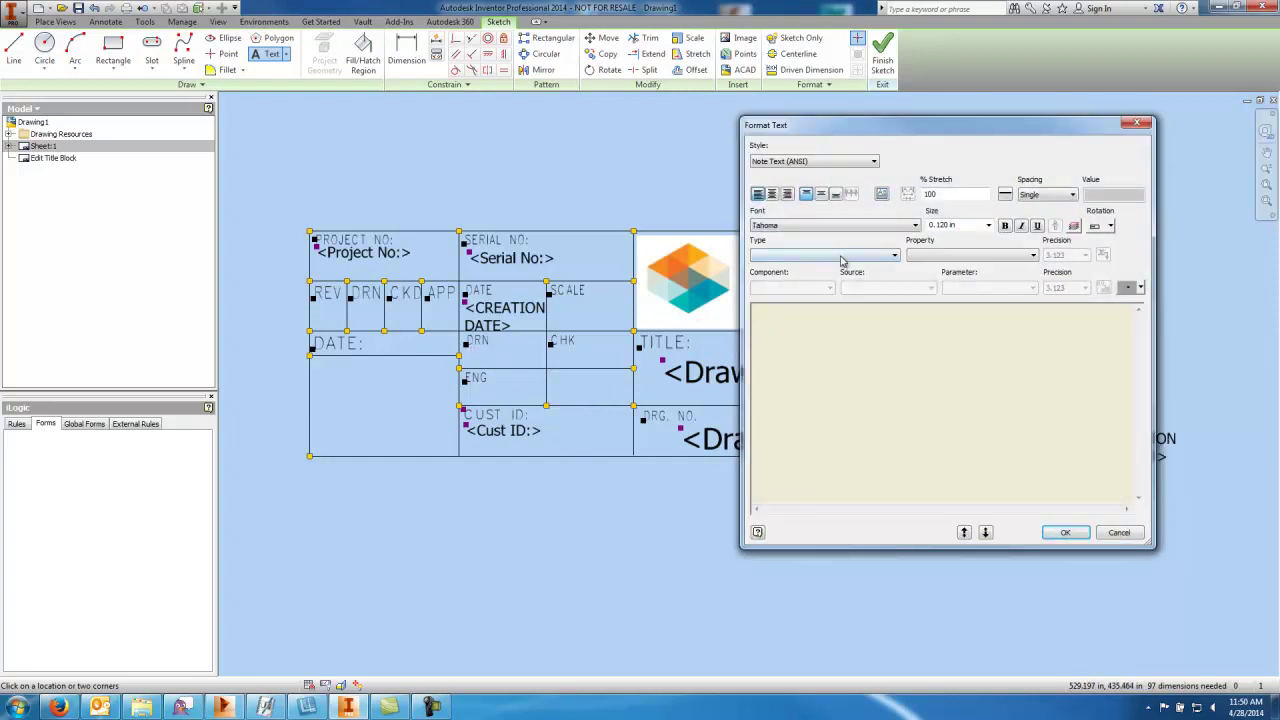
left_click(869, 258)
left_click(790, 272)
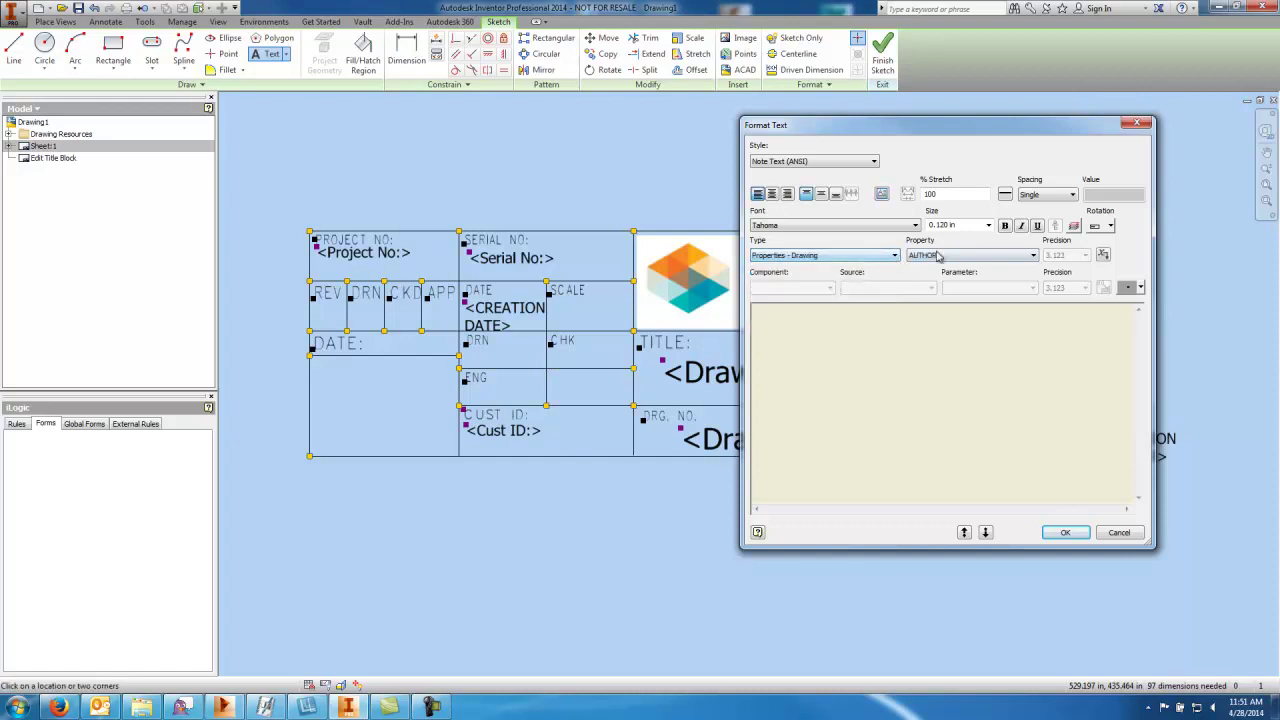
left_click(945, 256)
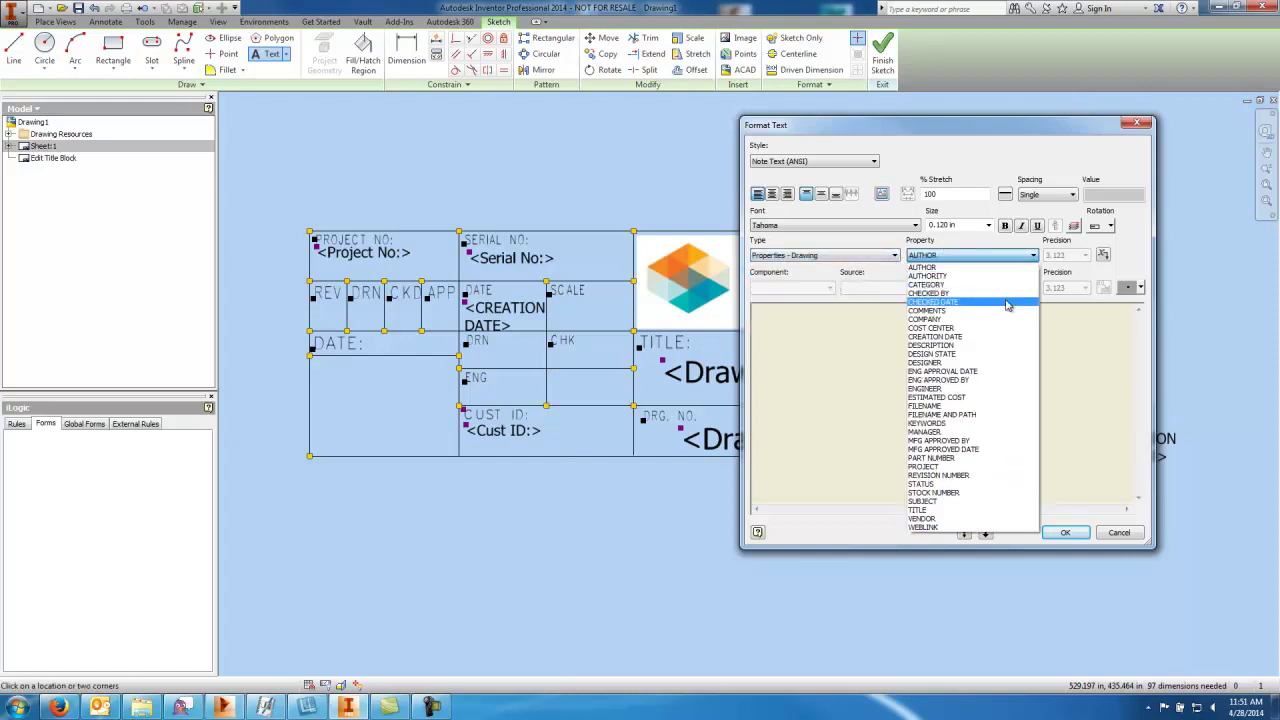
left_click(950, 364)
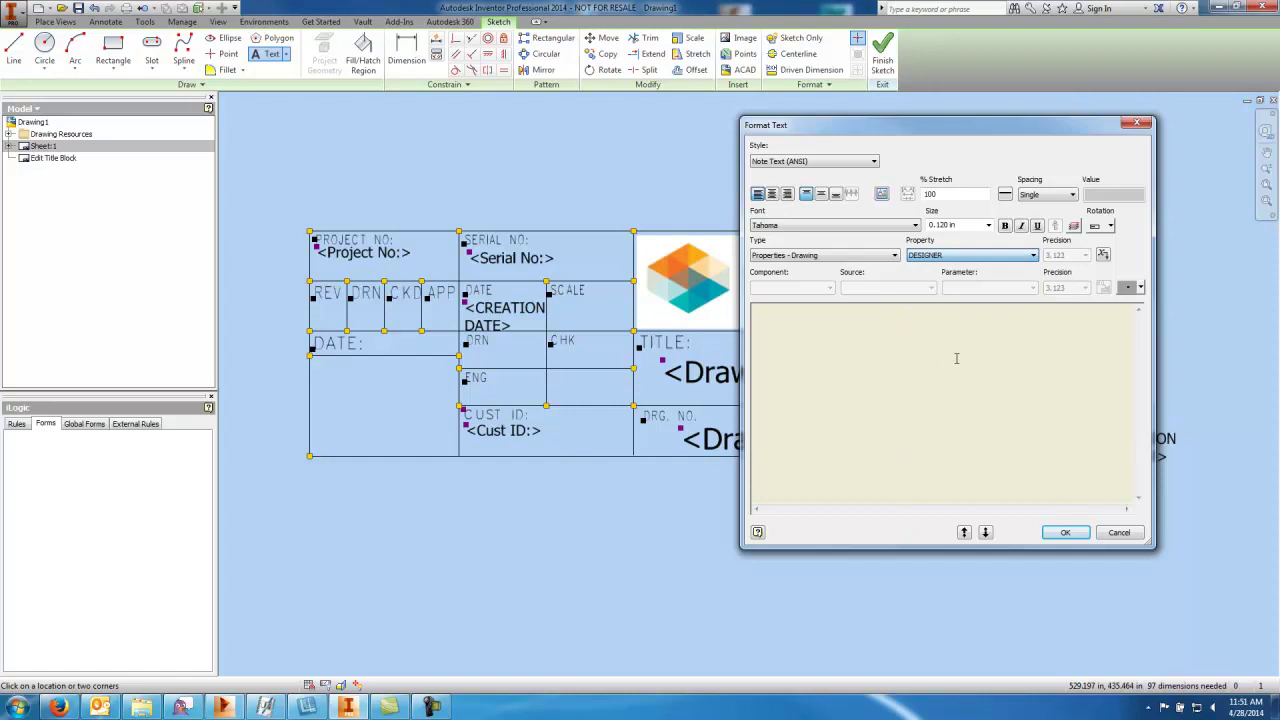
left_click(1103, 254)
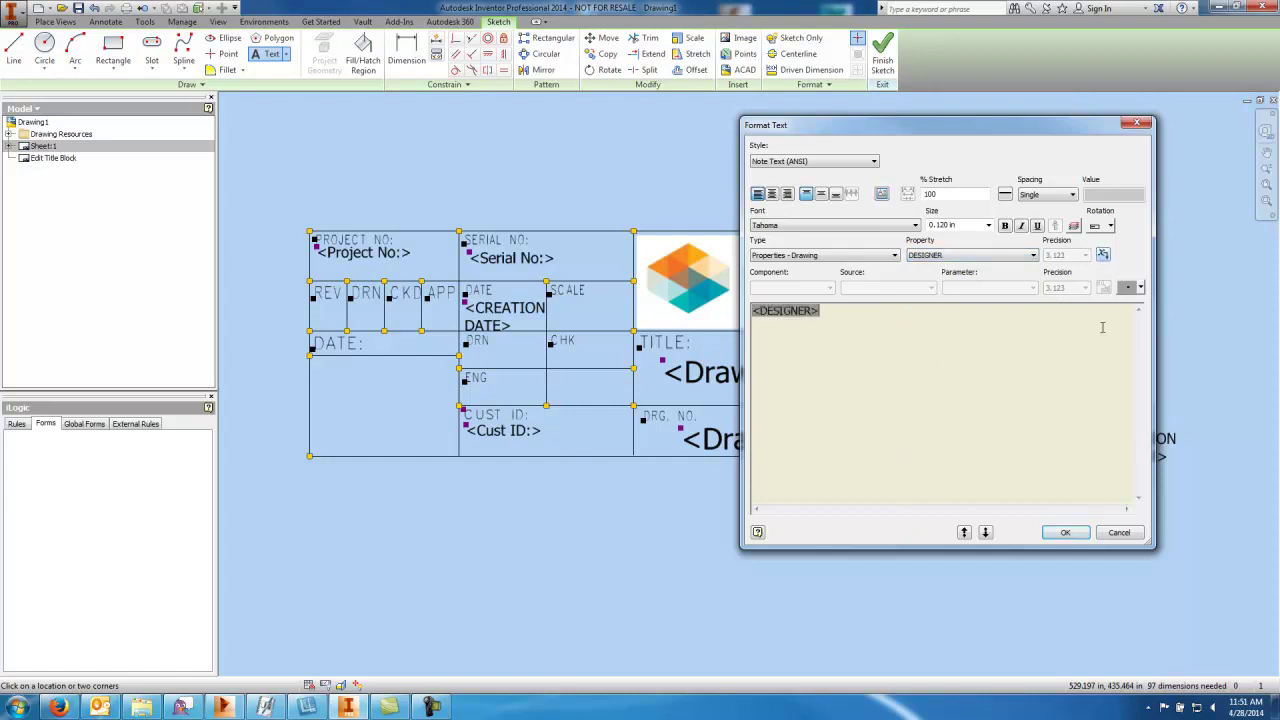
left_click(1065, 533)
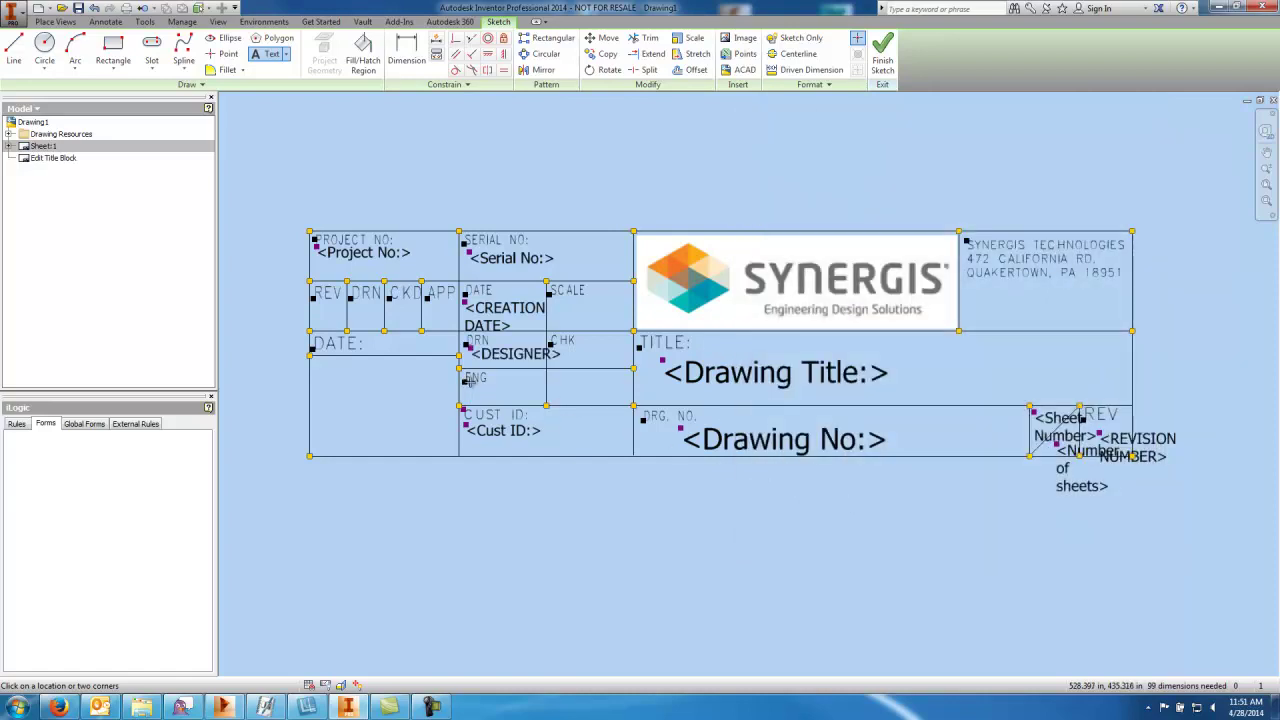
Step: Insert the Properties - Drawing ENGINEER field in the ENG cell
left_click_drag(469, 383, 543, 405)
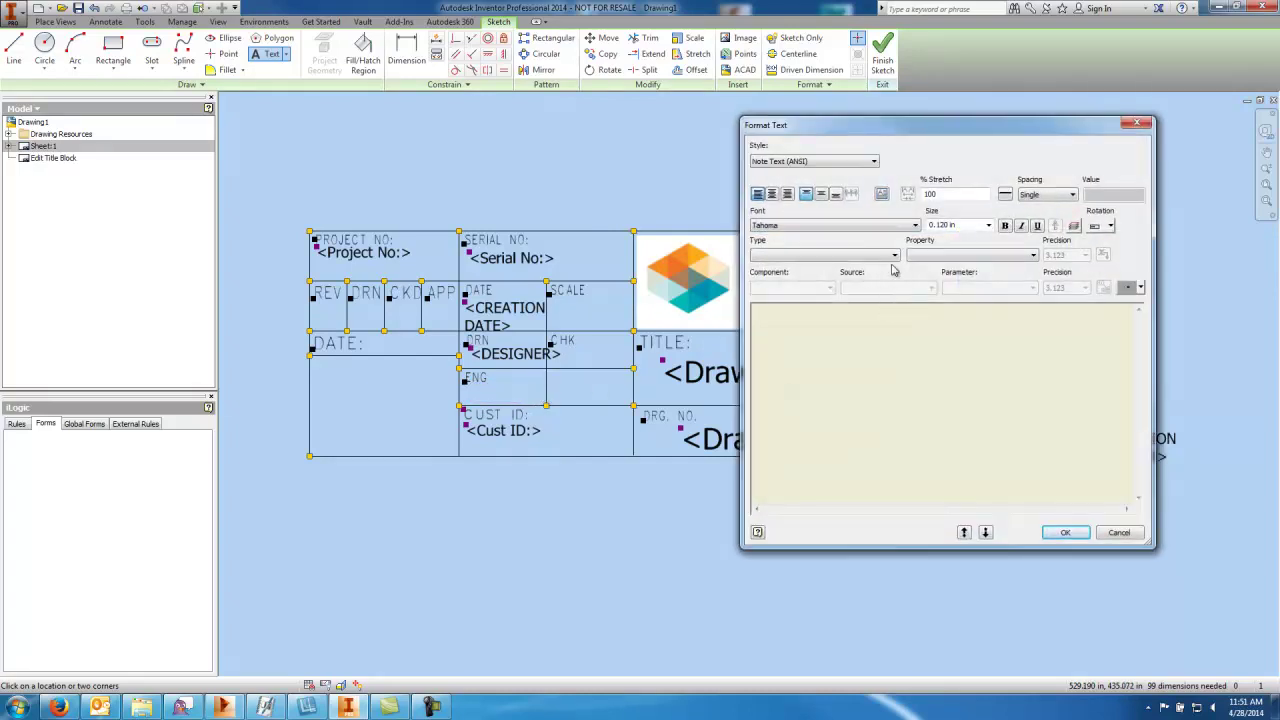
left_click(880, 256)
left_click(790, 272)
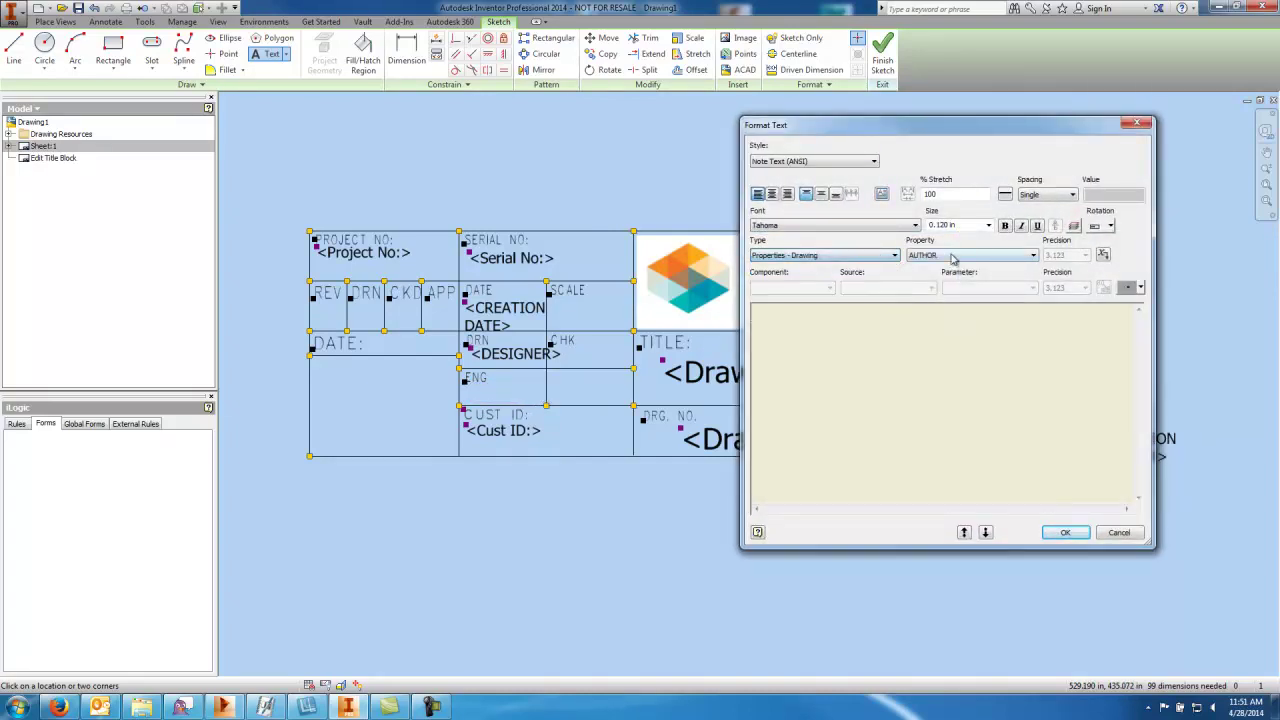
left_click(960, 256)
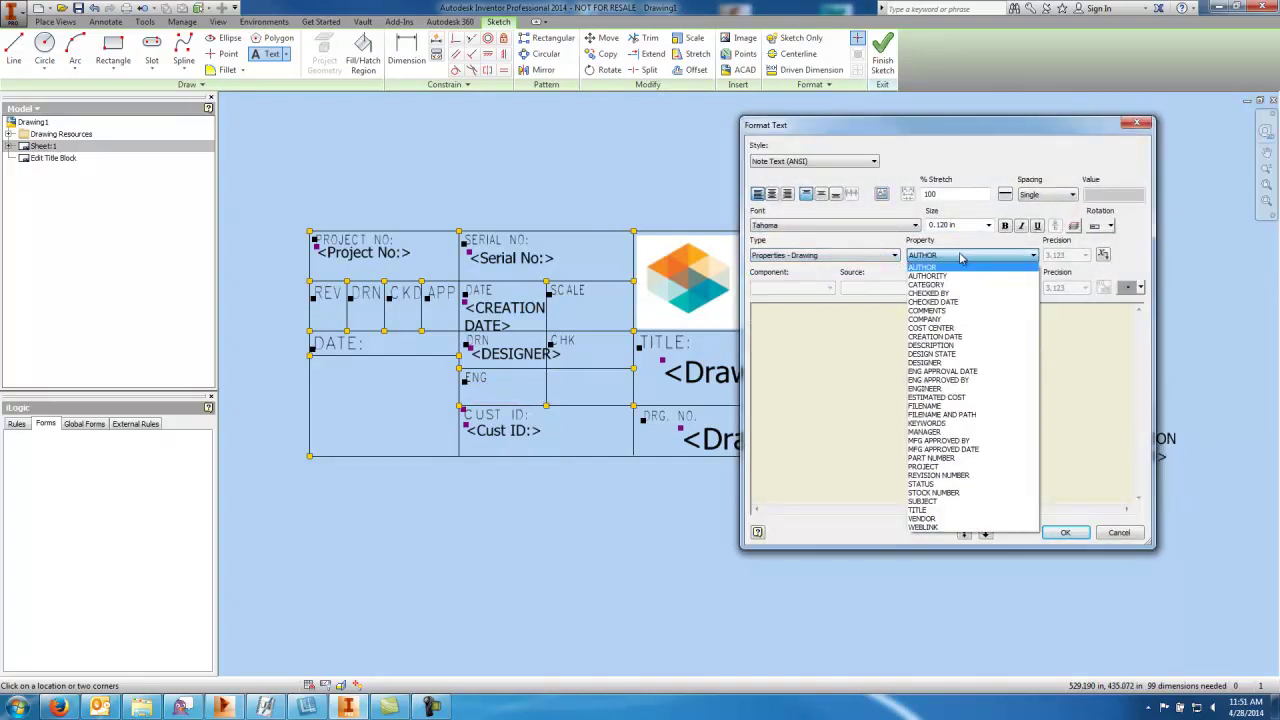
left_click(945, 388)
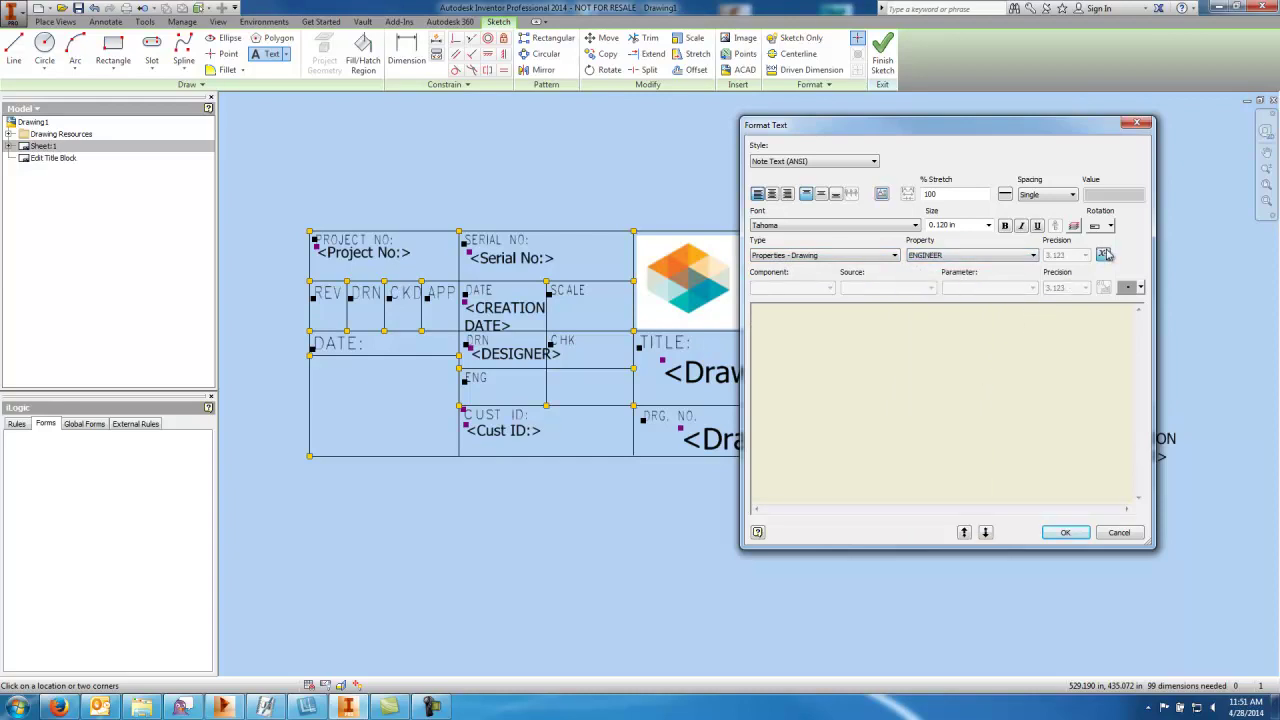
left_click(1105, 254)
left_click(1065, 532)
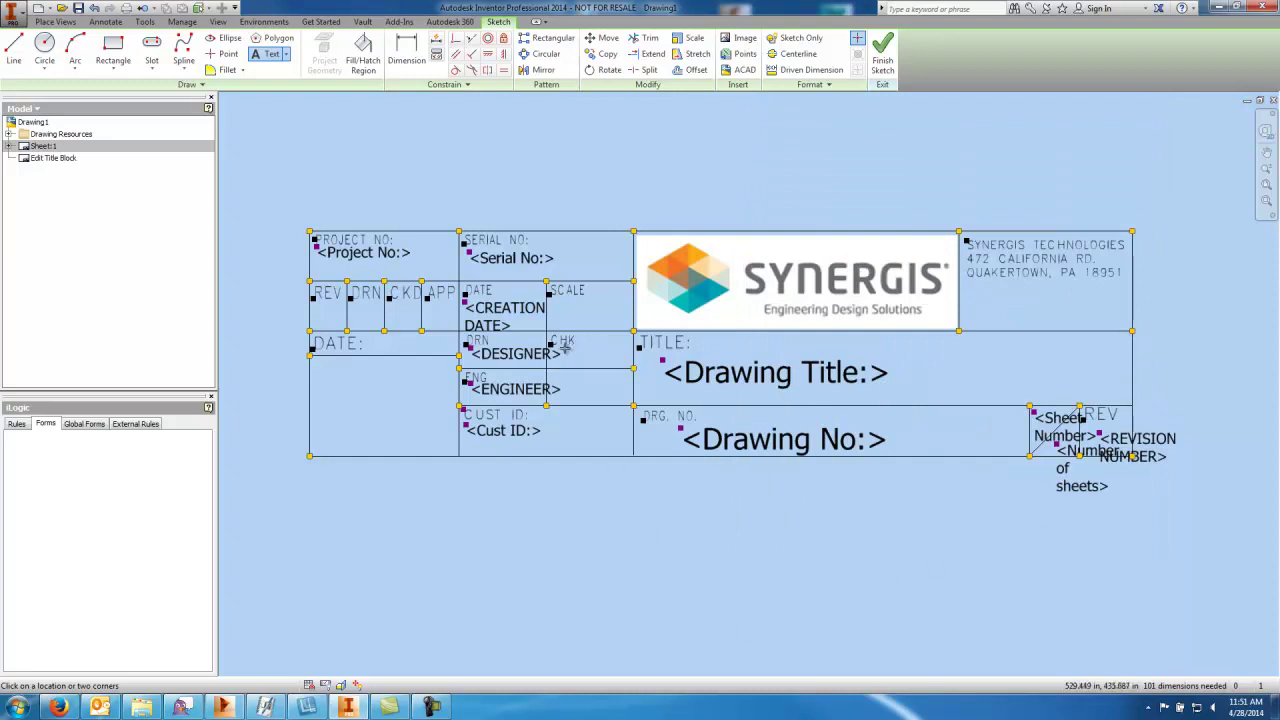
Step: Insert the Properties - Drawing CHECKED BY field in the CHK cell
left_click_drag(557, 345, 630, 369)
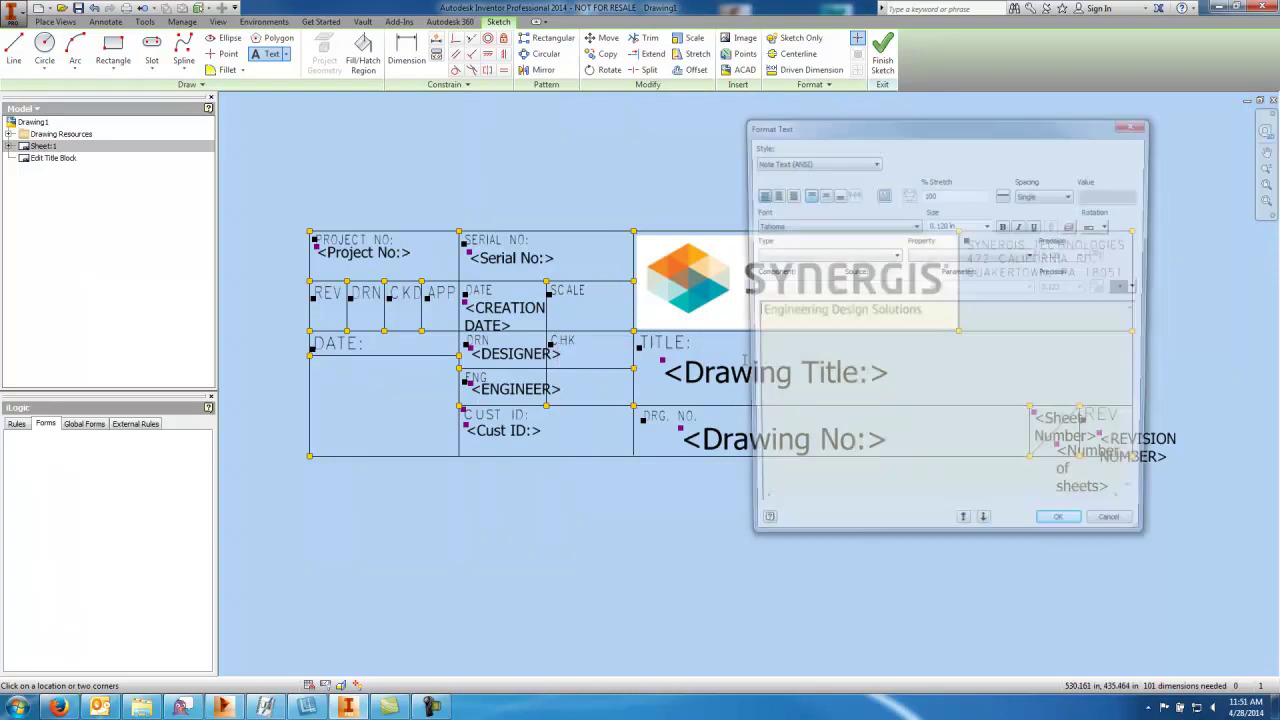
left_click(884, 256)
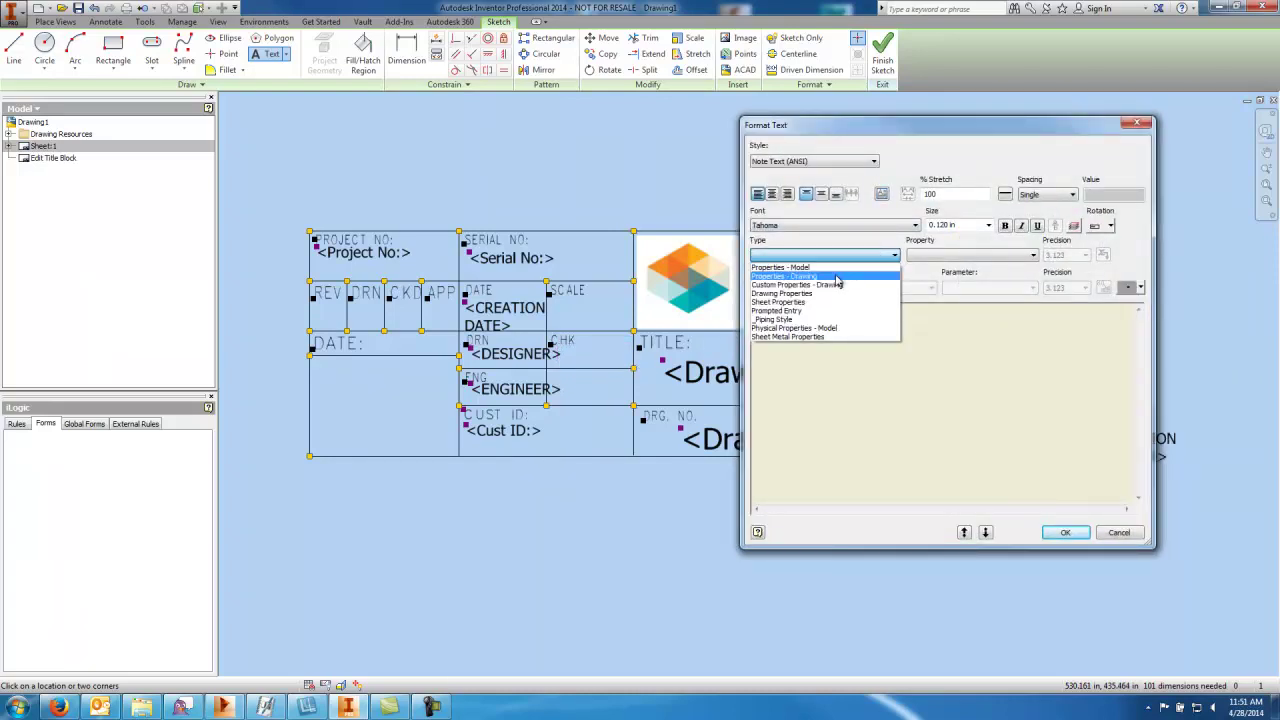
left_click(838, 276)
left_click(953, 257)
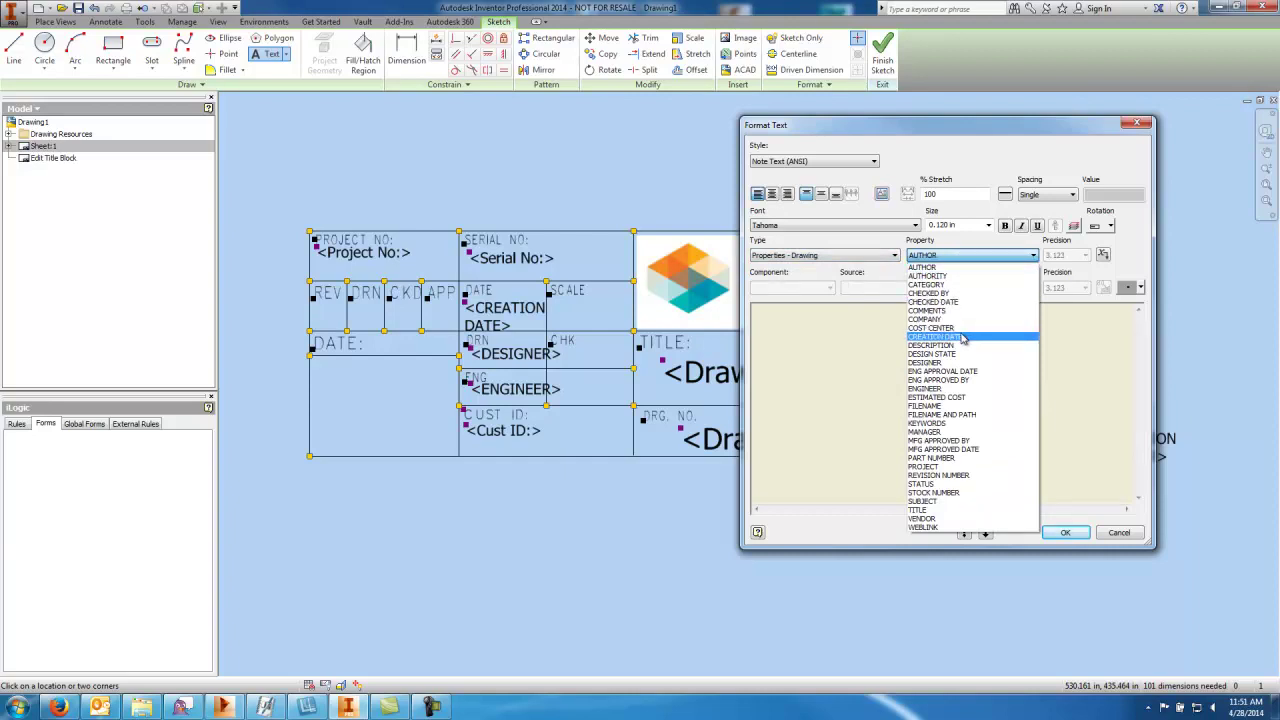
left_click(935, 293)
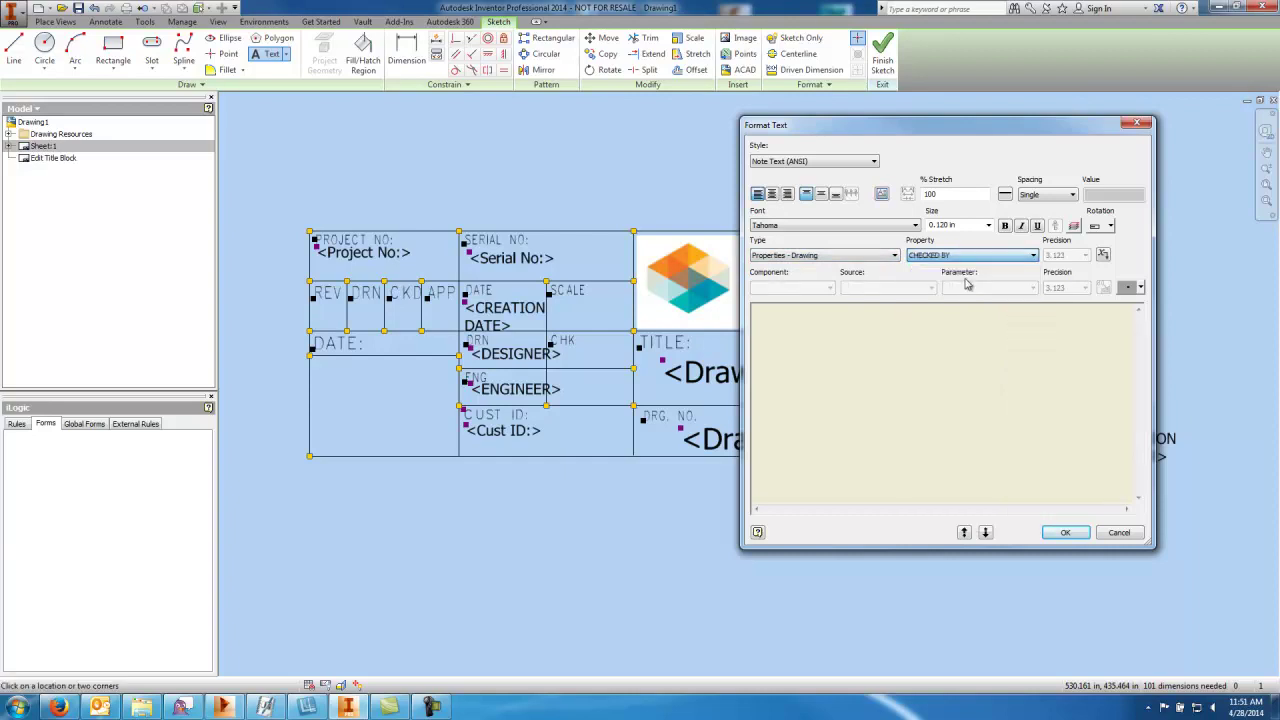
left_click(1103, 255)
left_click(1065, 532)
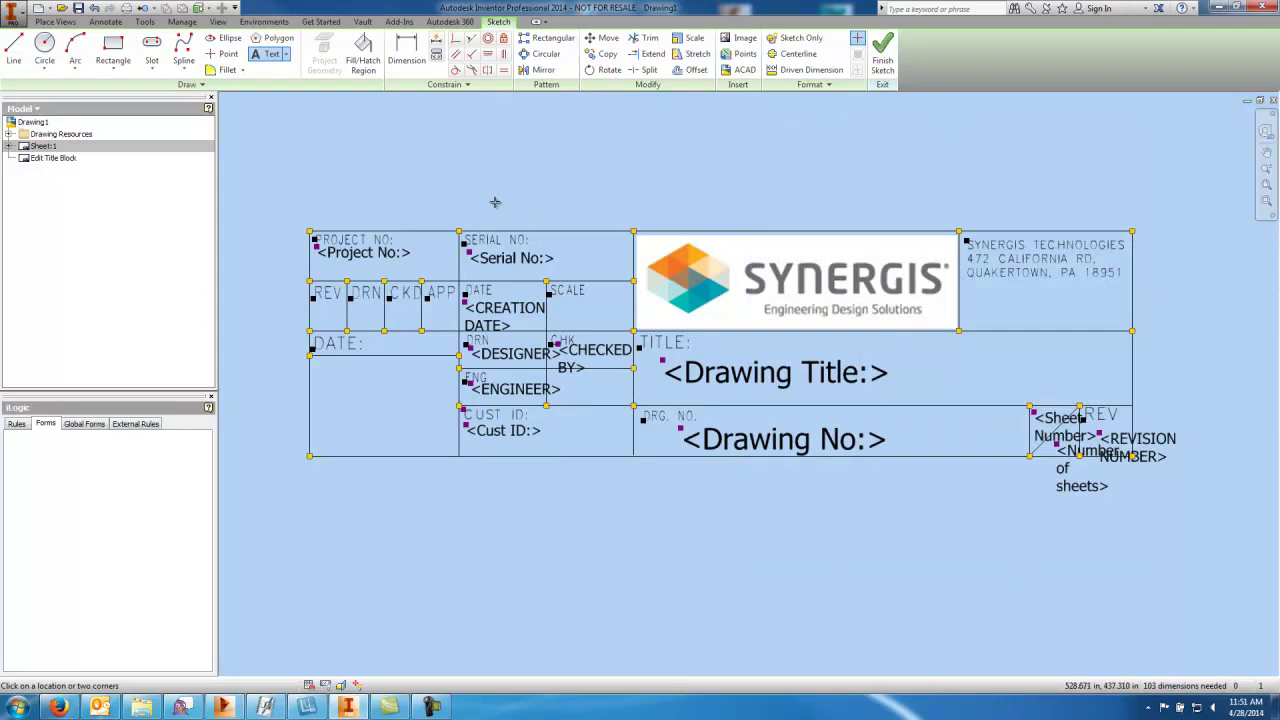
Step: Finish the sketch saving the title block edits, then reopen the Synergis Titleblock "C" definition
left_click(882, 55)
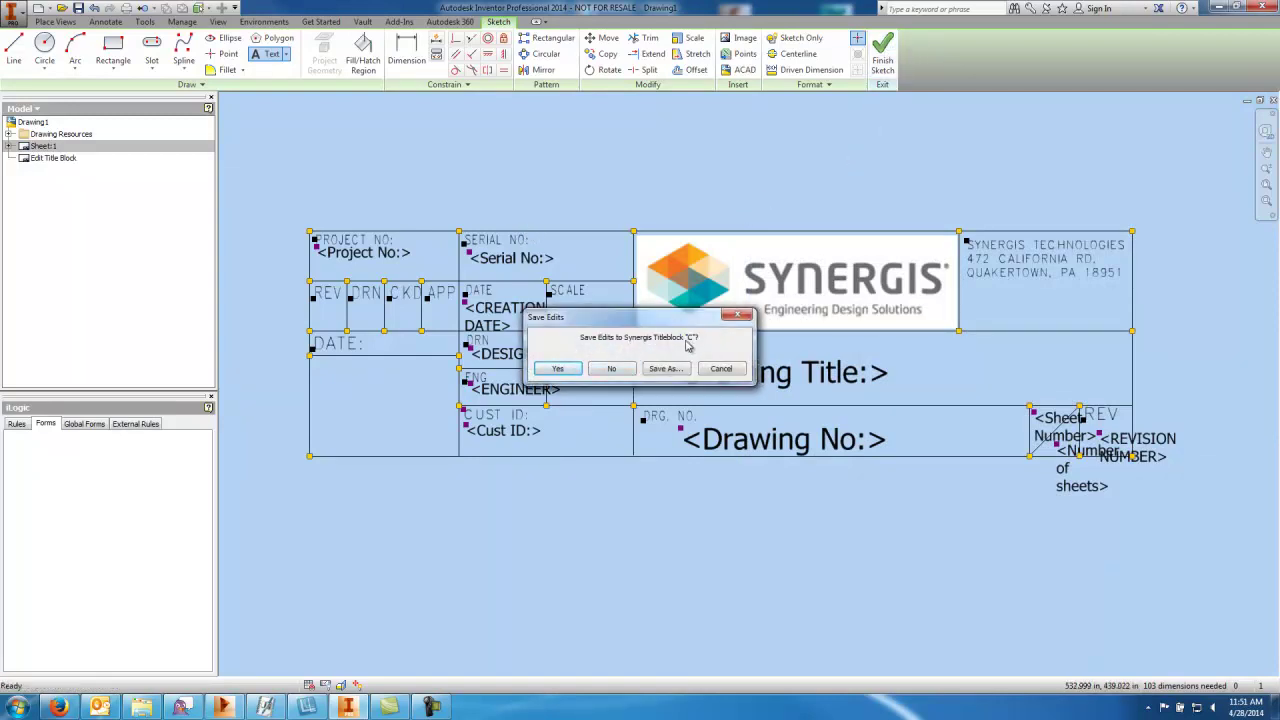
left_click(566, 369)
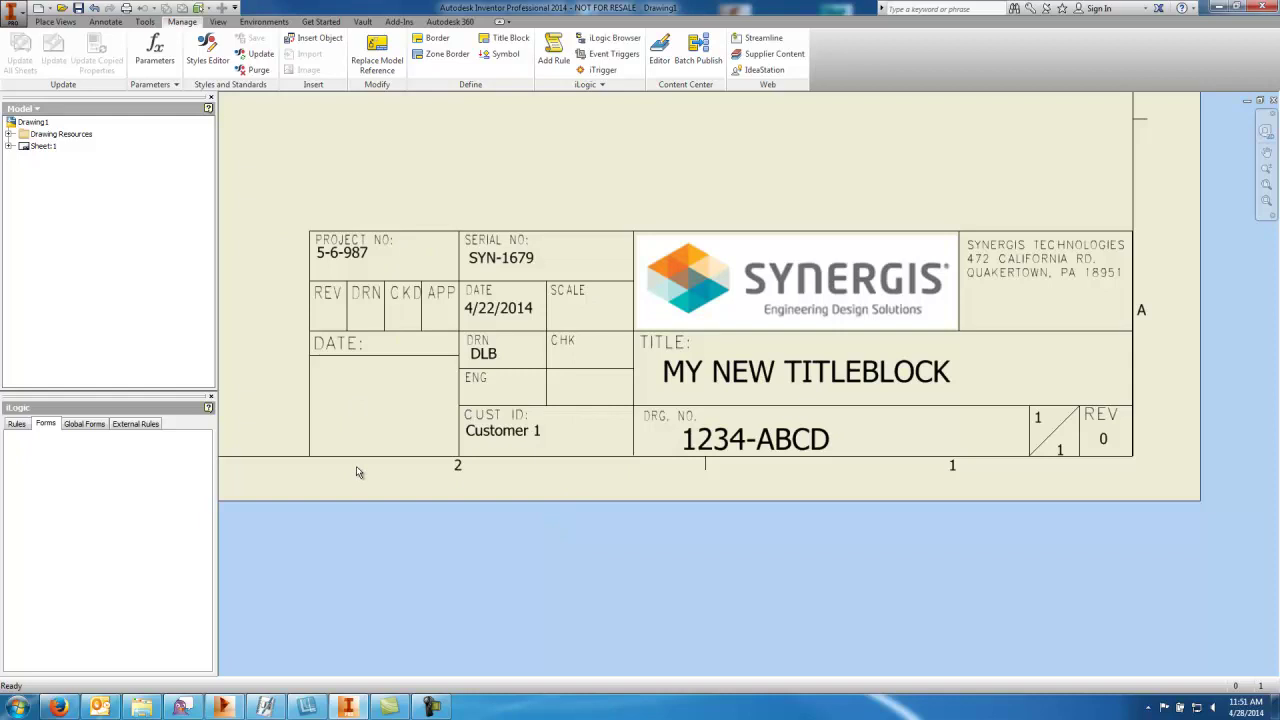
left_click(8, 146)
right_click(62, 170)
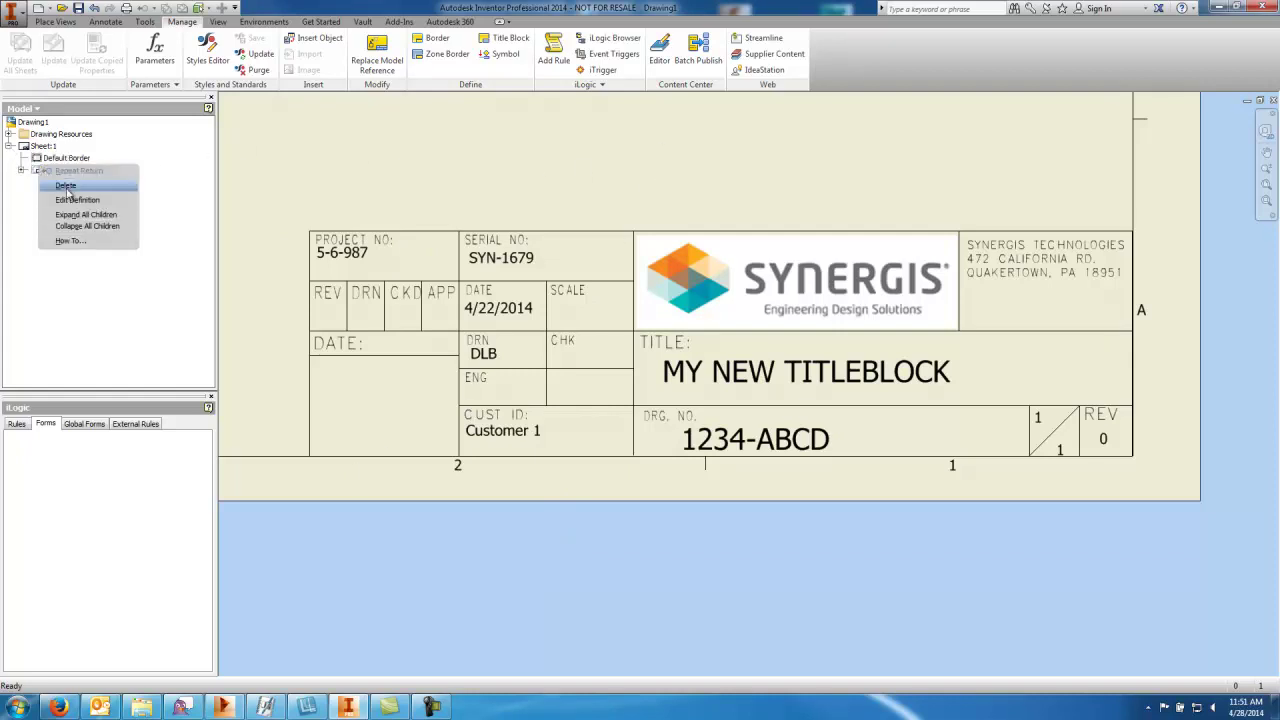
left_click(60, 180)
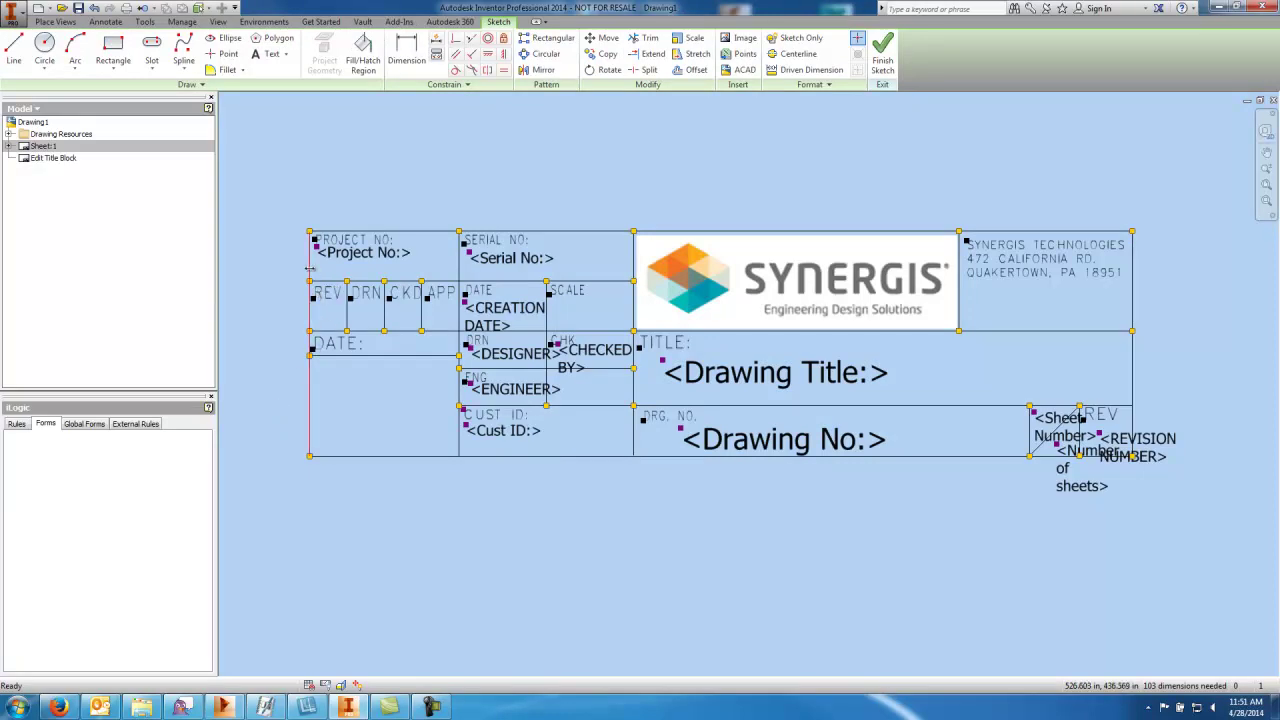
Step: Dimension the Project No text 0.25 below the title block's top line
left_click(330, 254)
left_click_drag(320, 254, 320, 259)
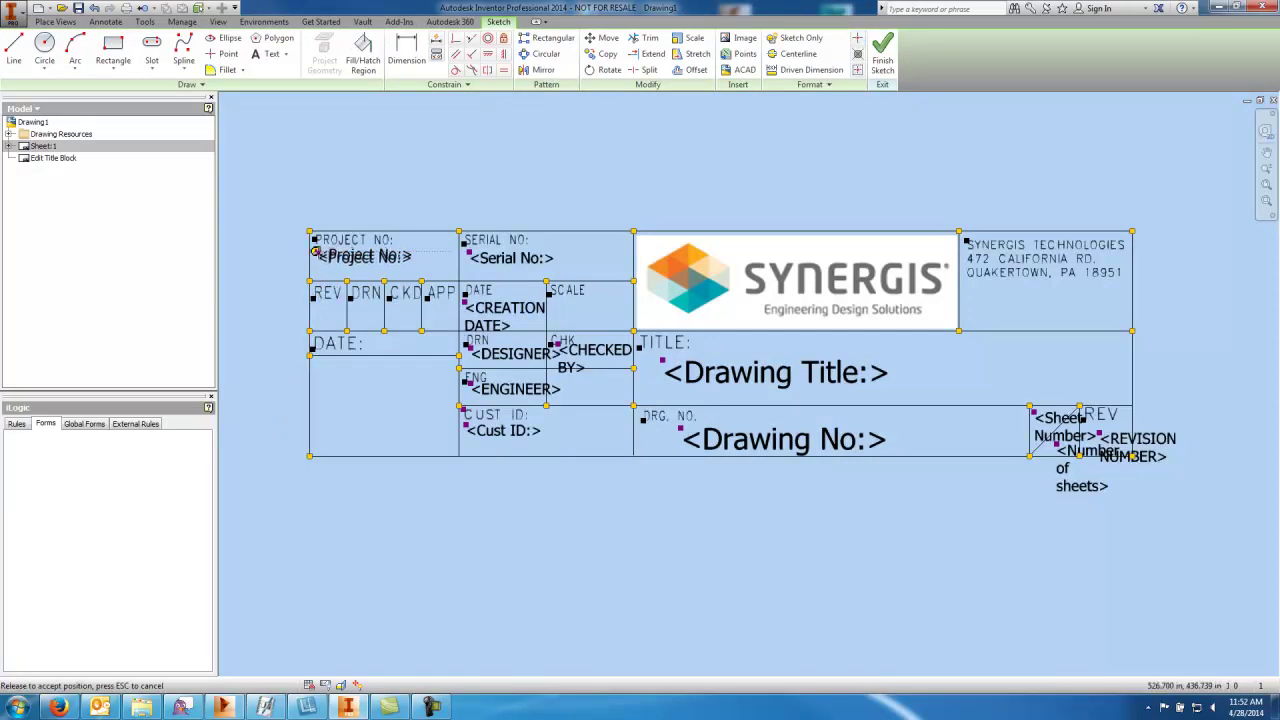
key("d")
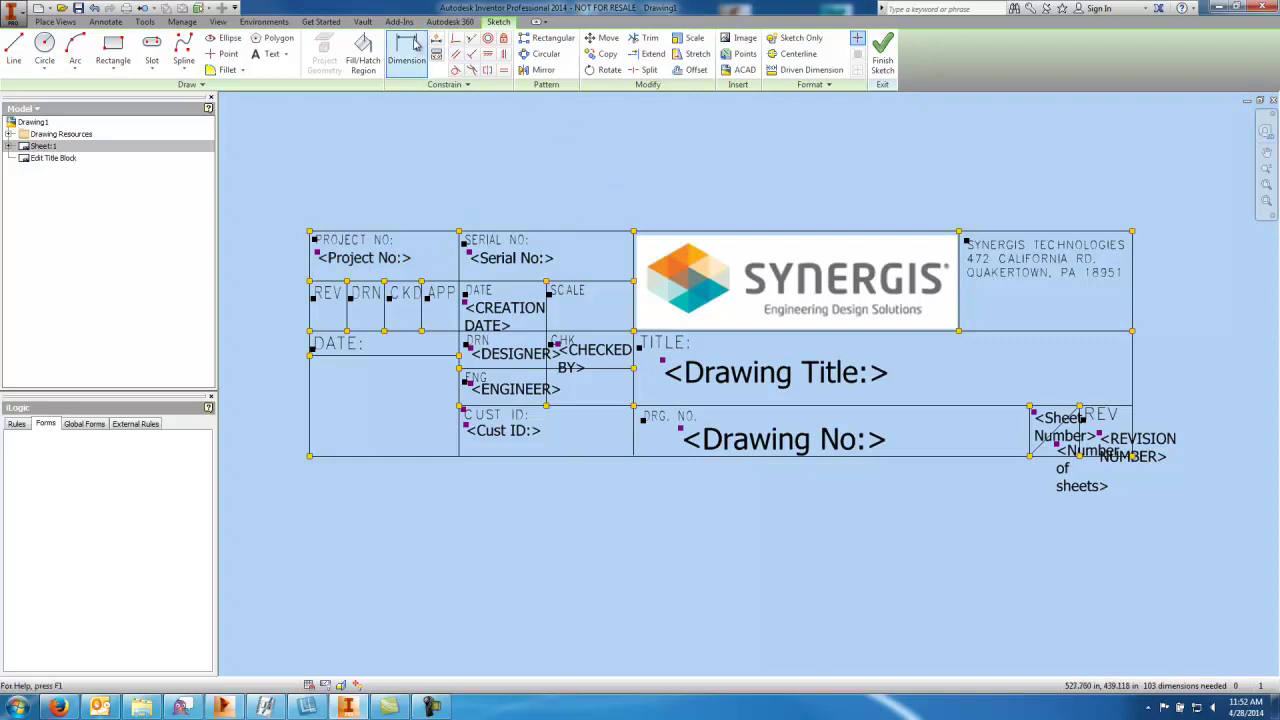
left_click(320, 256)
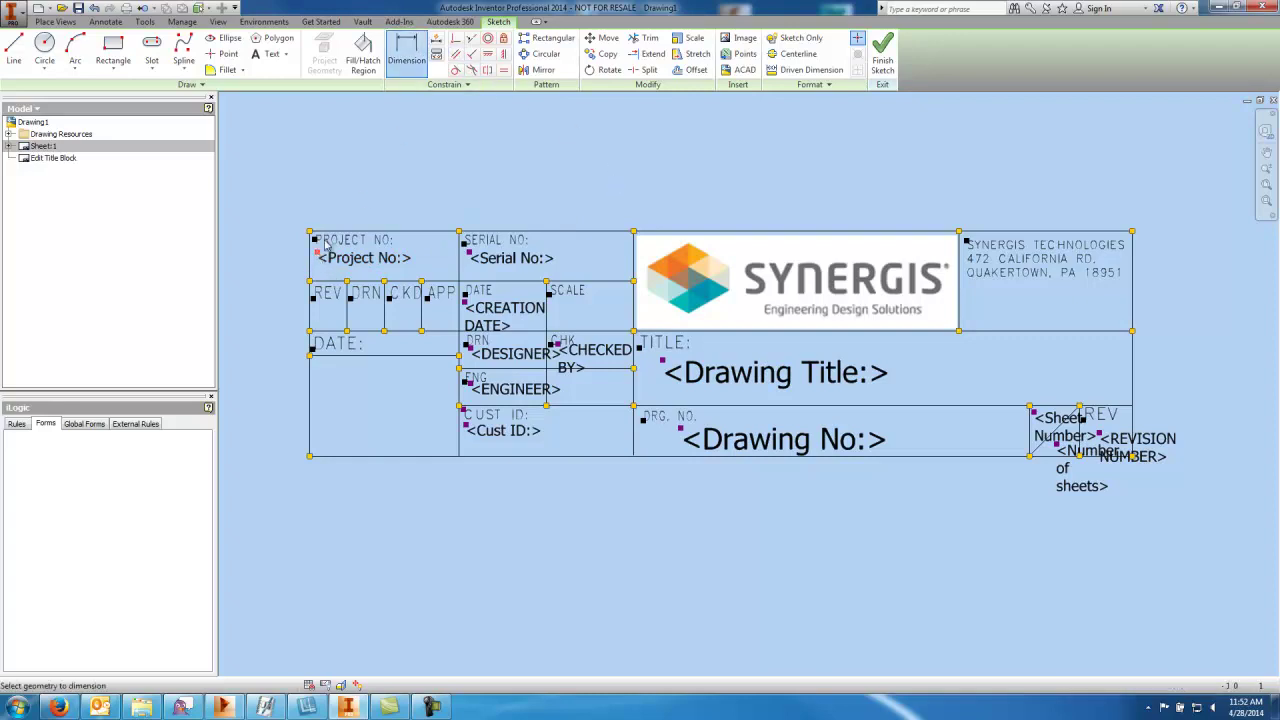
left_click(330, 232)
left_click(287, 195)
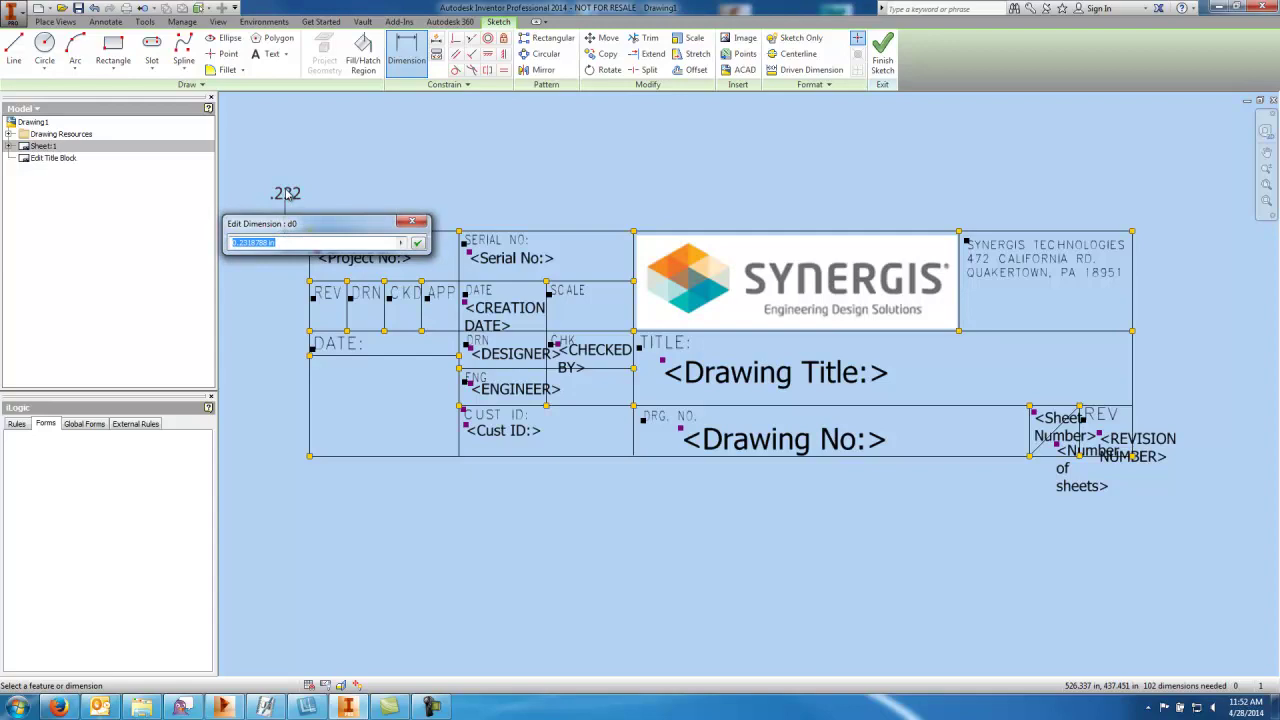
type("25")
key("Return")
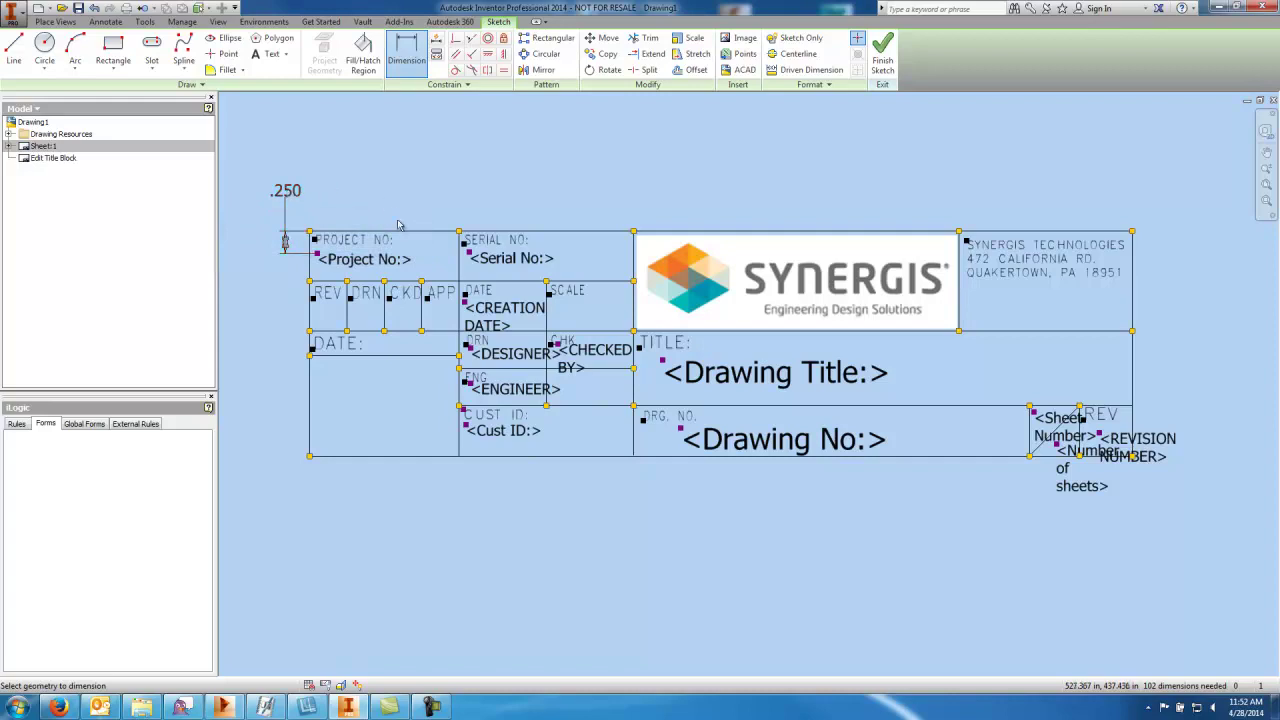
Step: Dimension the Serial No text from the top line equal to d0
left_click(470, 253)
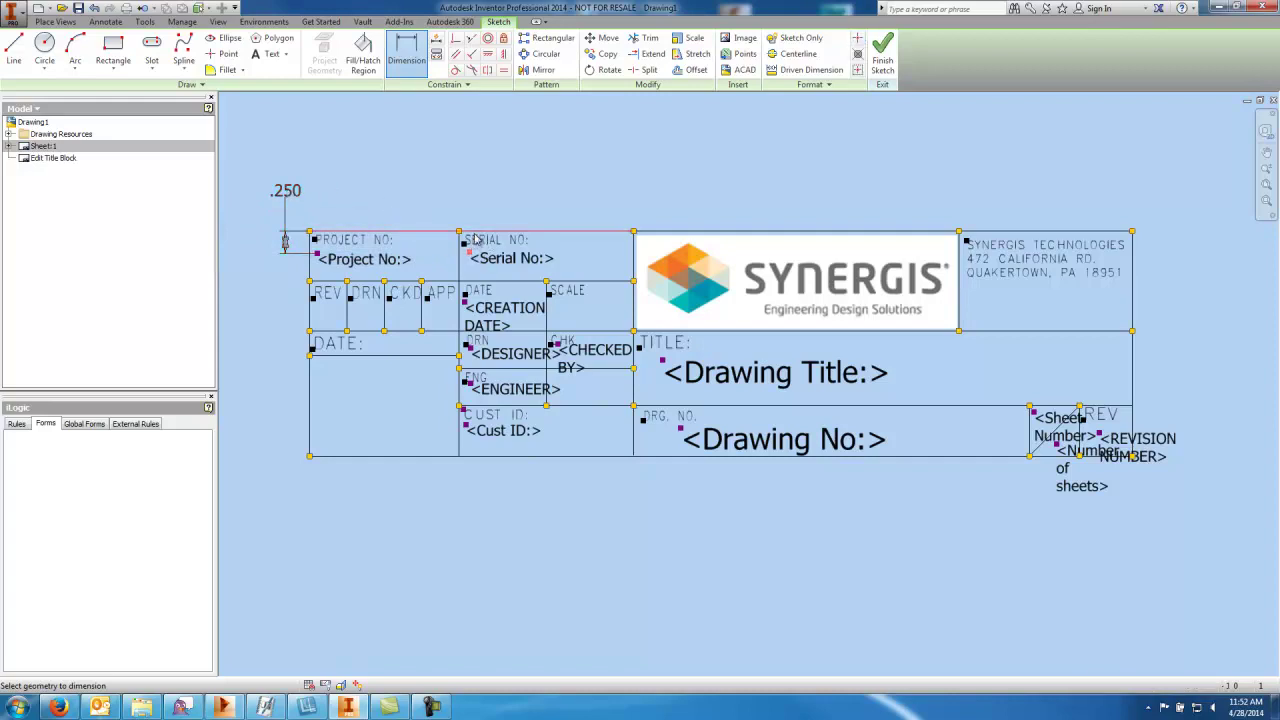
left_click(484, 232)
left_click(448, 208)
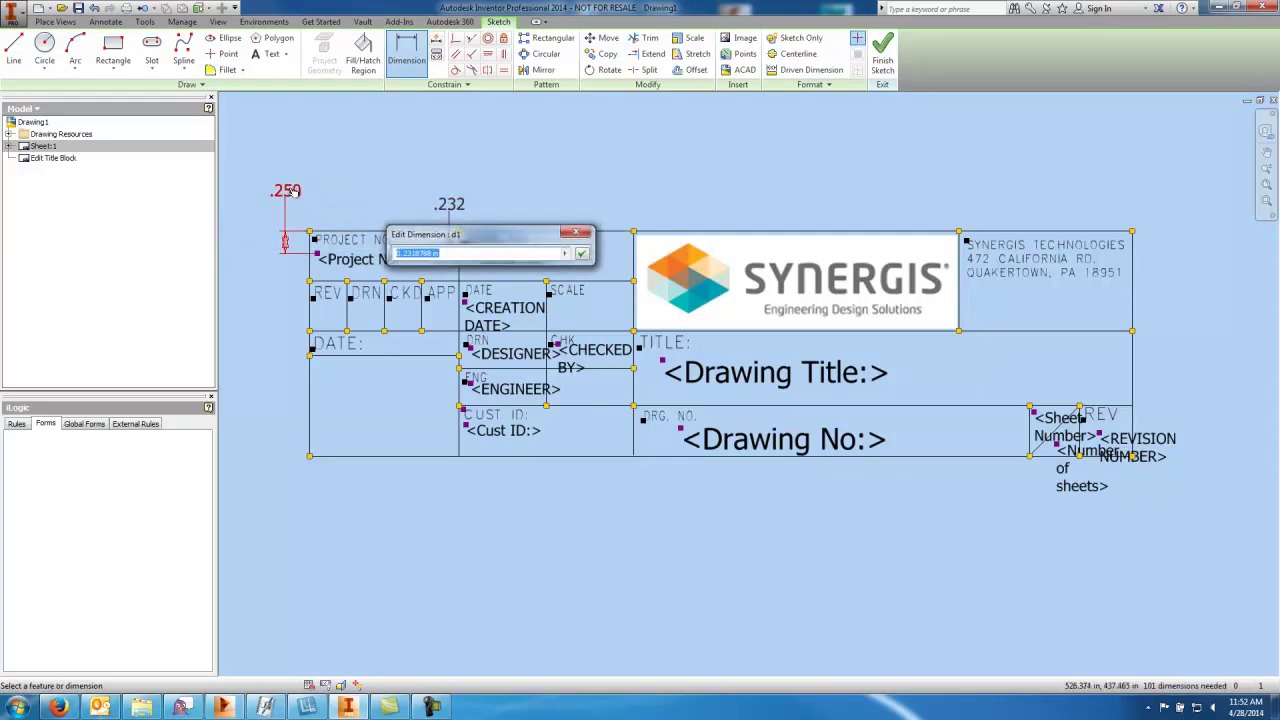
left_click(286, 191)
left_click(582, 254)
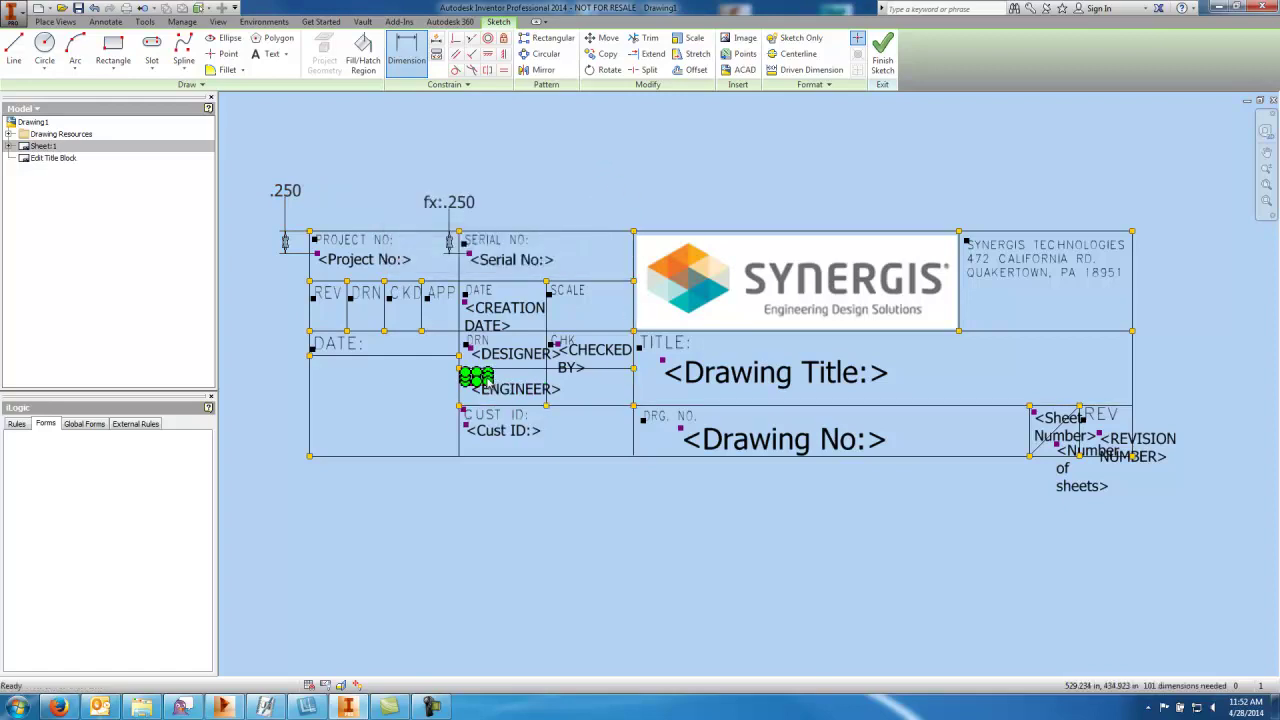
key("Escape")
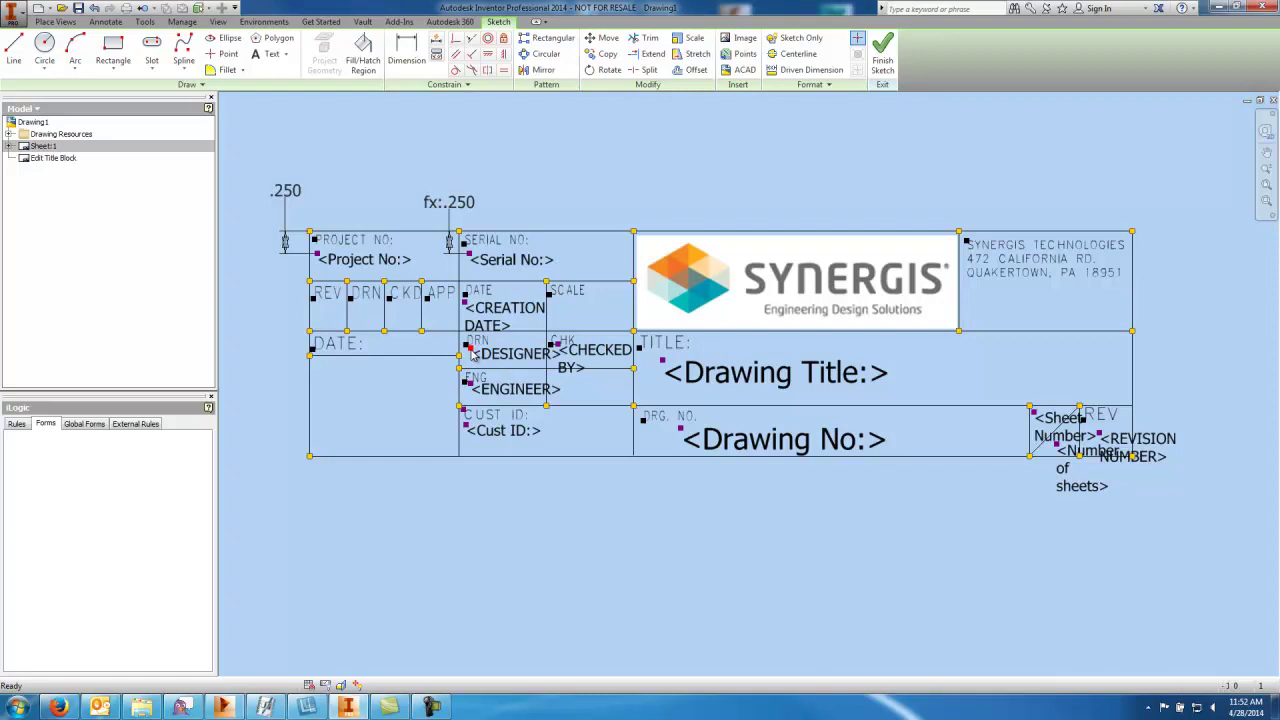
Step: Nudge the DESIGNER, Cust ID and CREATION DATE texts into alignment
left_click_drag(470, 355, 470, 358)
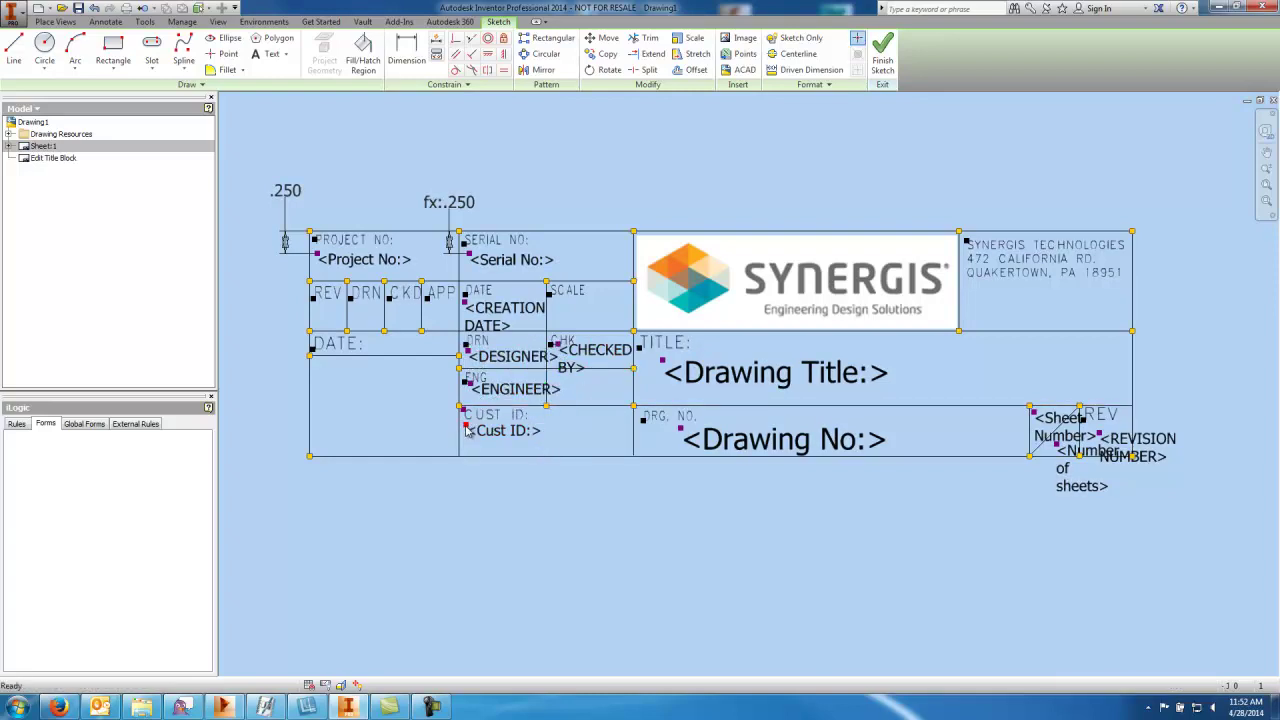
left_click_drag(470, 427, 469, 426)
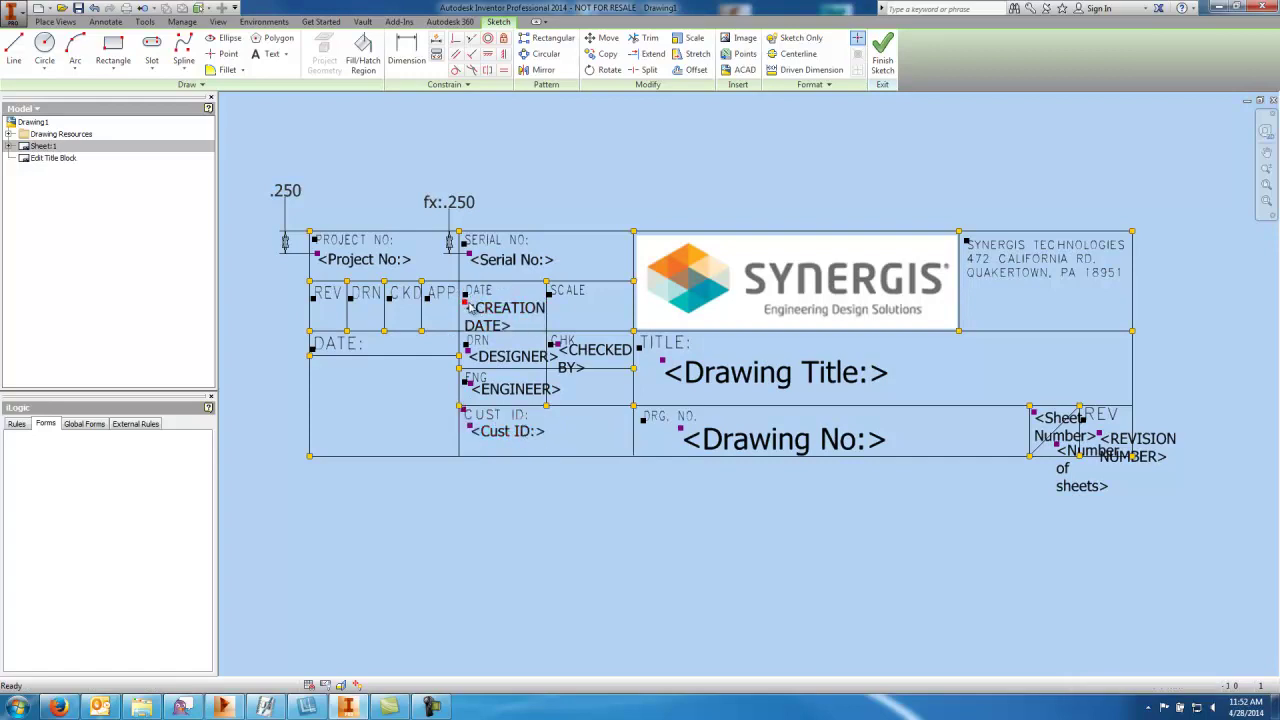
left_click_drag(470, 305, 469, 304)
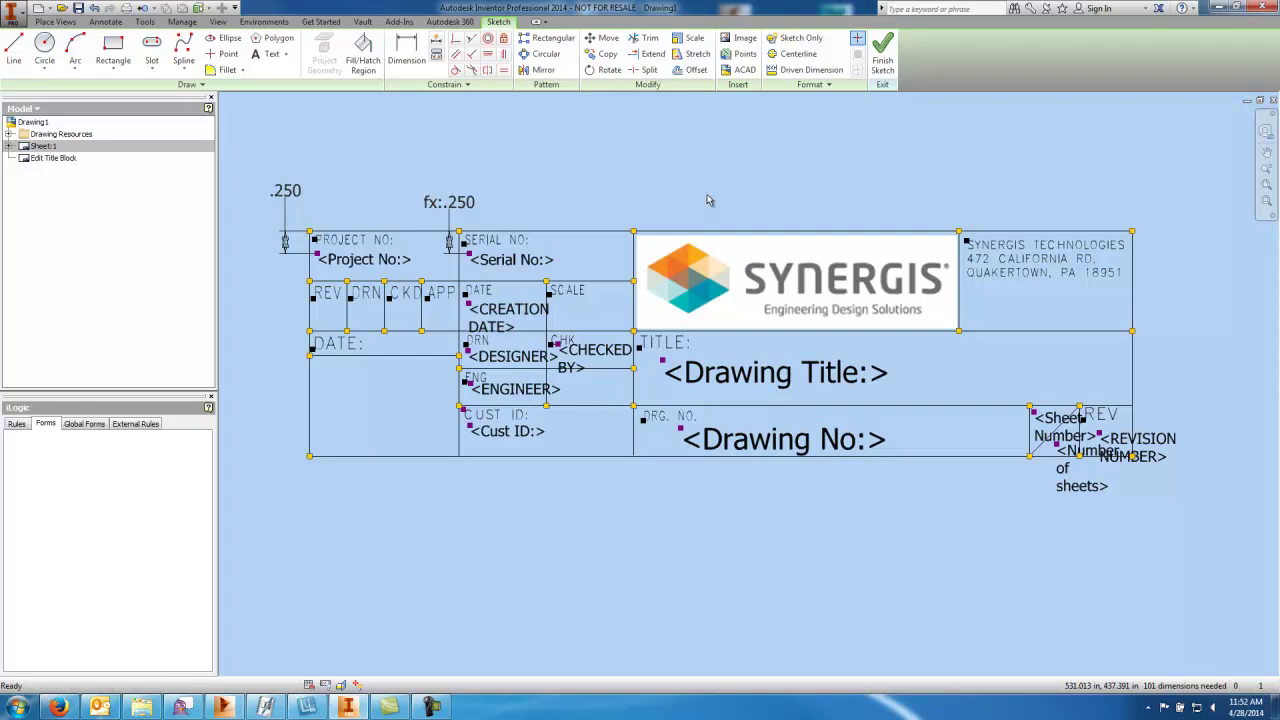
Step: Finish the title block sketch and save the edits, showing the filled-in property values
left_click(882, 52)
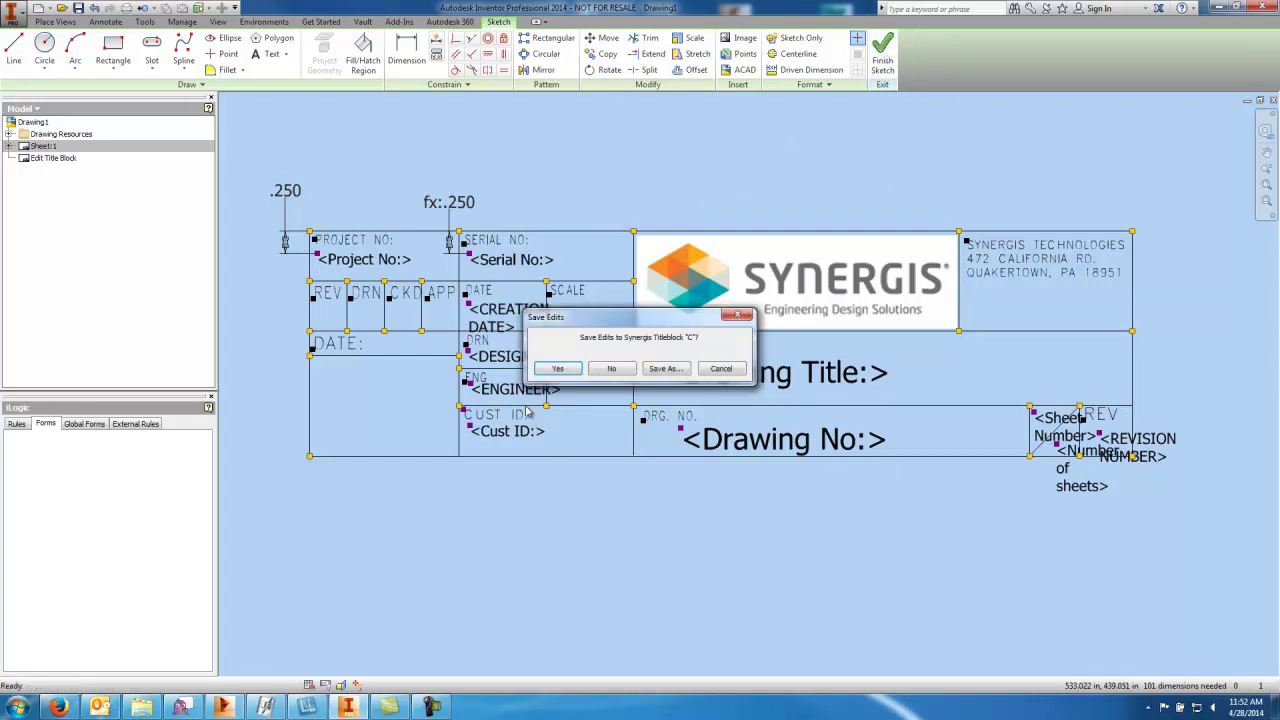
left_click(558, 369)
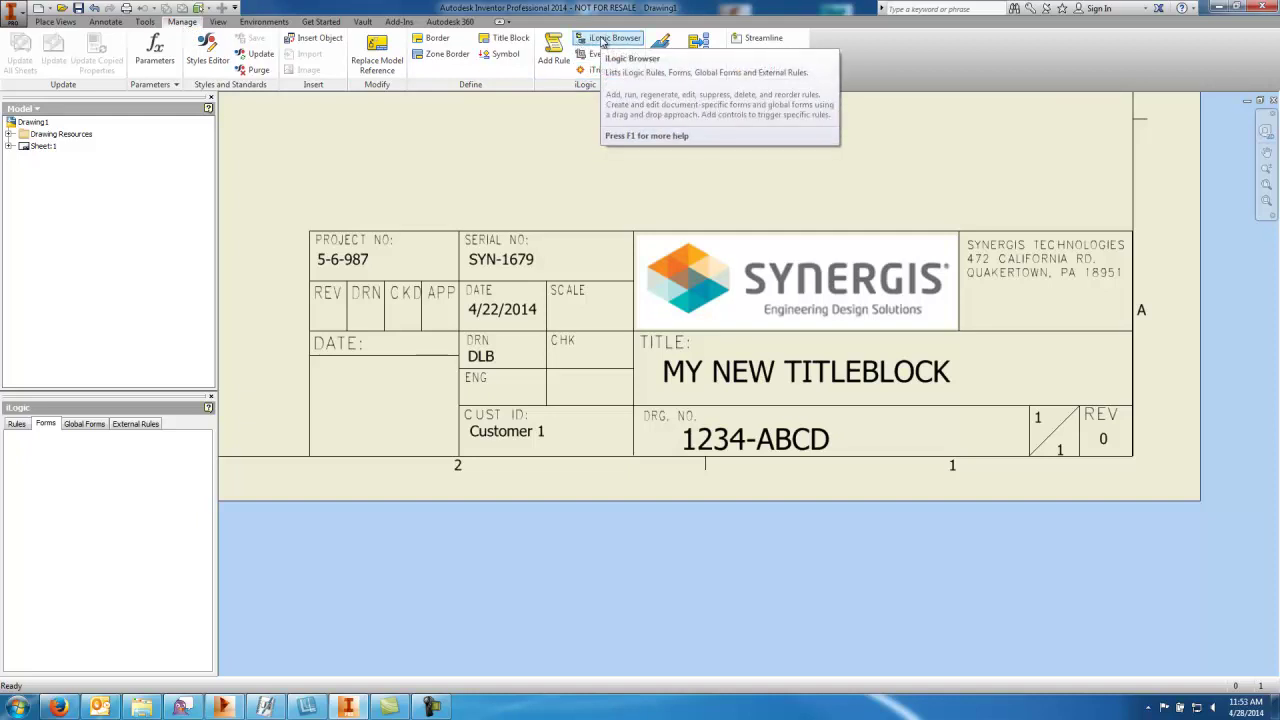
Step: Create a new iLogic form and show the drawing's iProperties list
right_click(54, 478)
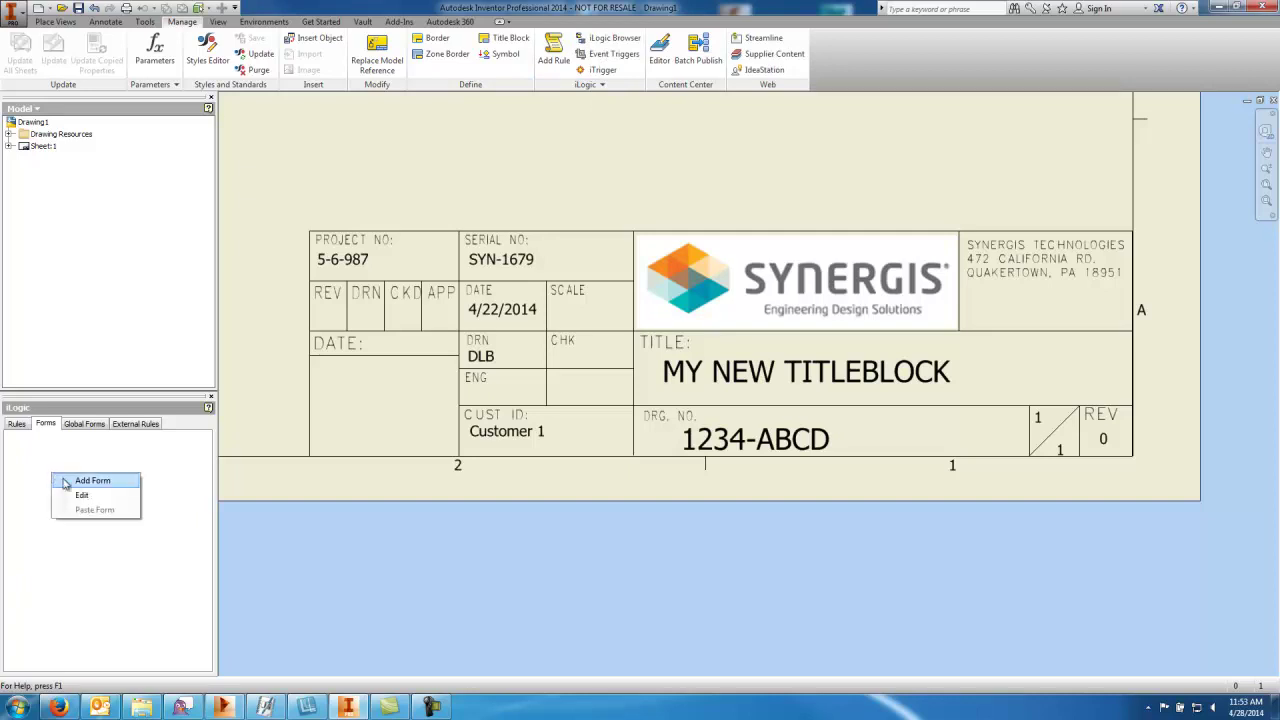
left_click(90, 481)
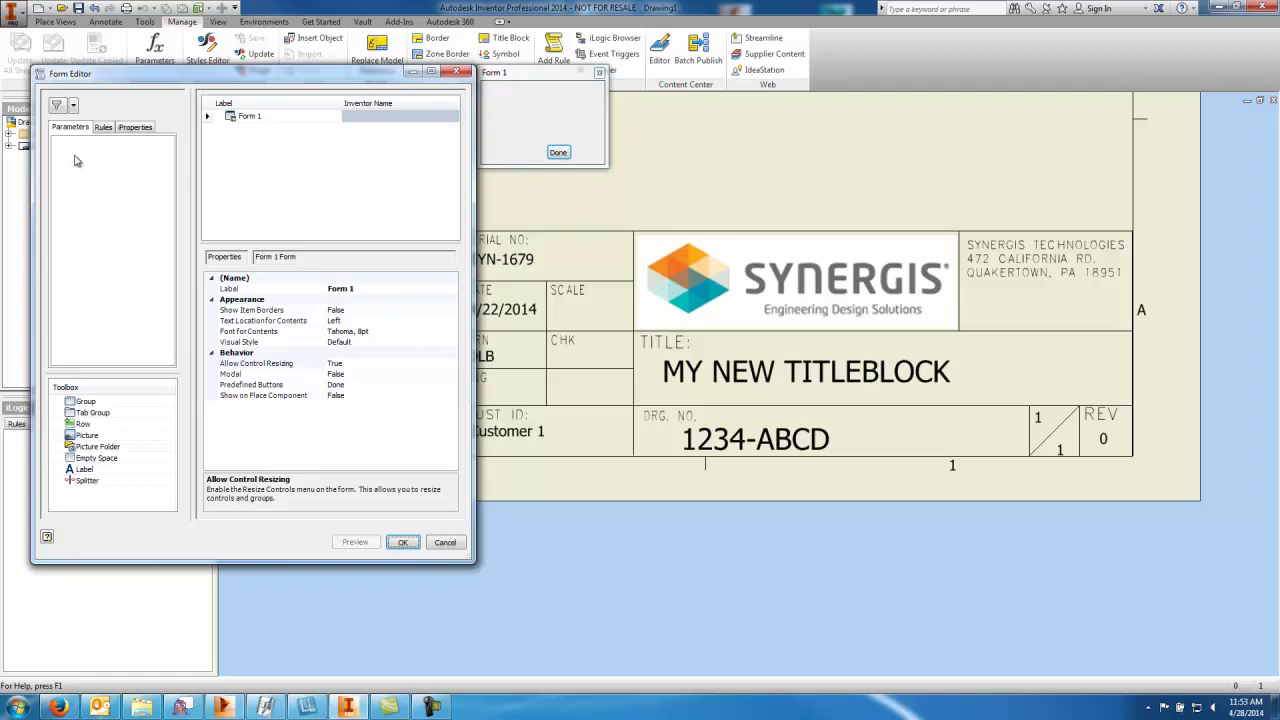
left_click(138, 128)
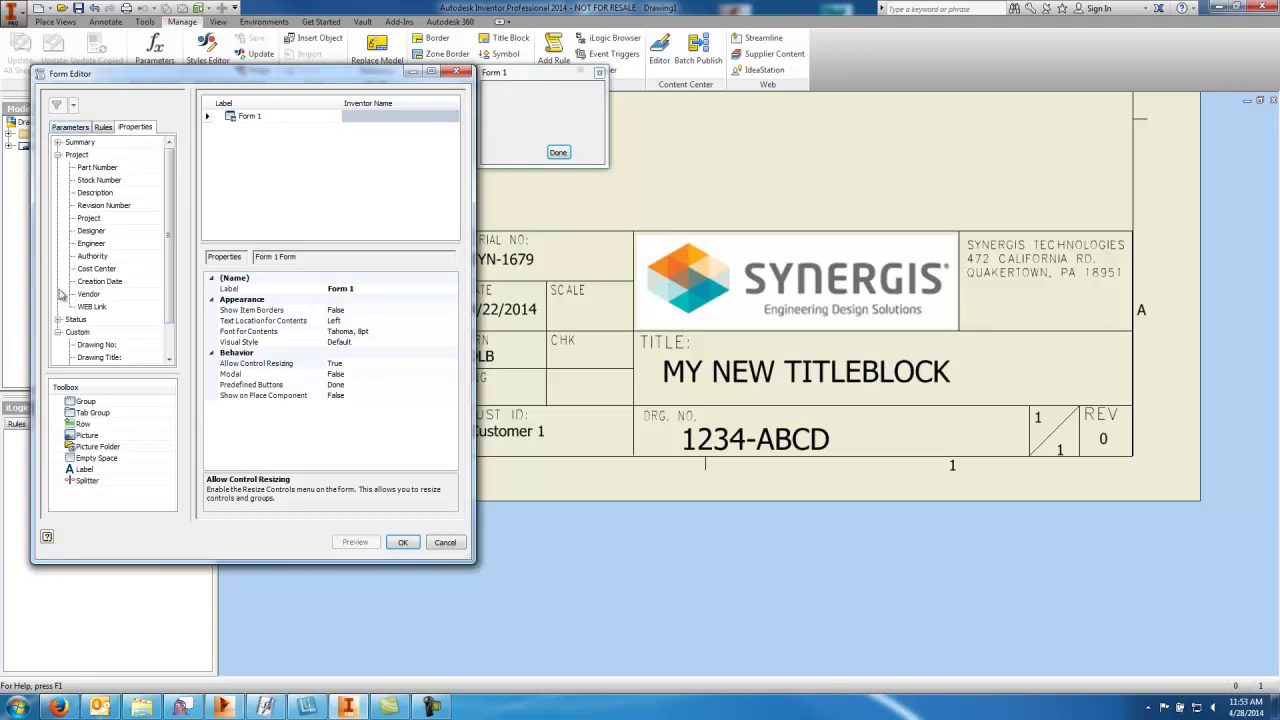
scroll(170, 181, "down", 1)
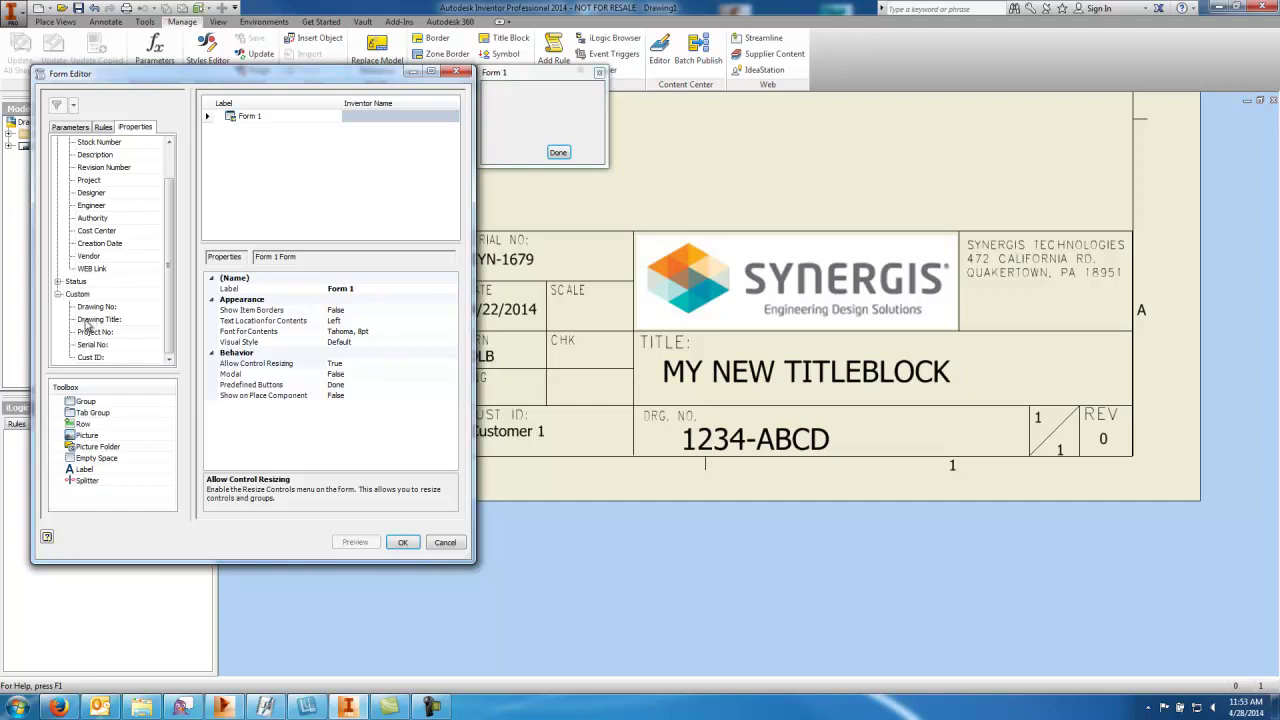
Step: Add Drawing Title, Drawing No, Project No, Serial No and Cust ID to Form 1
mouse_move(88, 323)
left_mouse_down()
mouse_move(244, 212)
mouse_move(256, 146)
left_mouse_up()
mouse_move(98, 309)
left_mouse_down()
mouse_move(149, 289)
mouse_move(272, 160)
left_mouse_up()
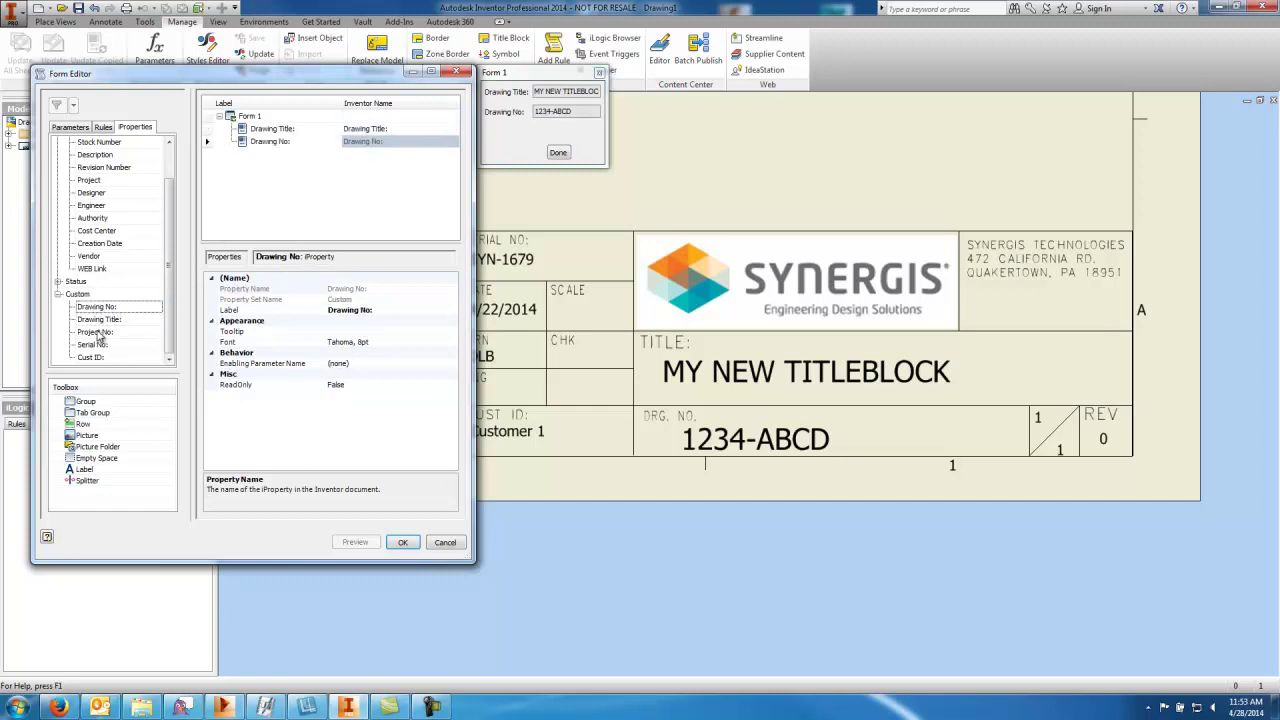
left_click_drag(96, 331, 268, 166)
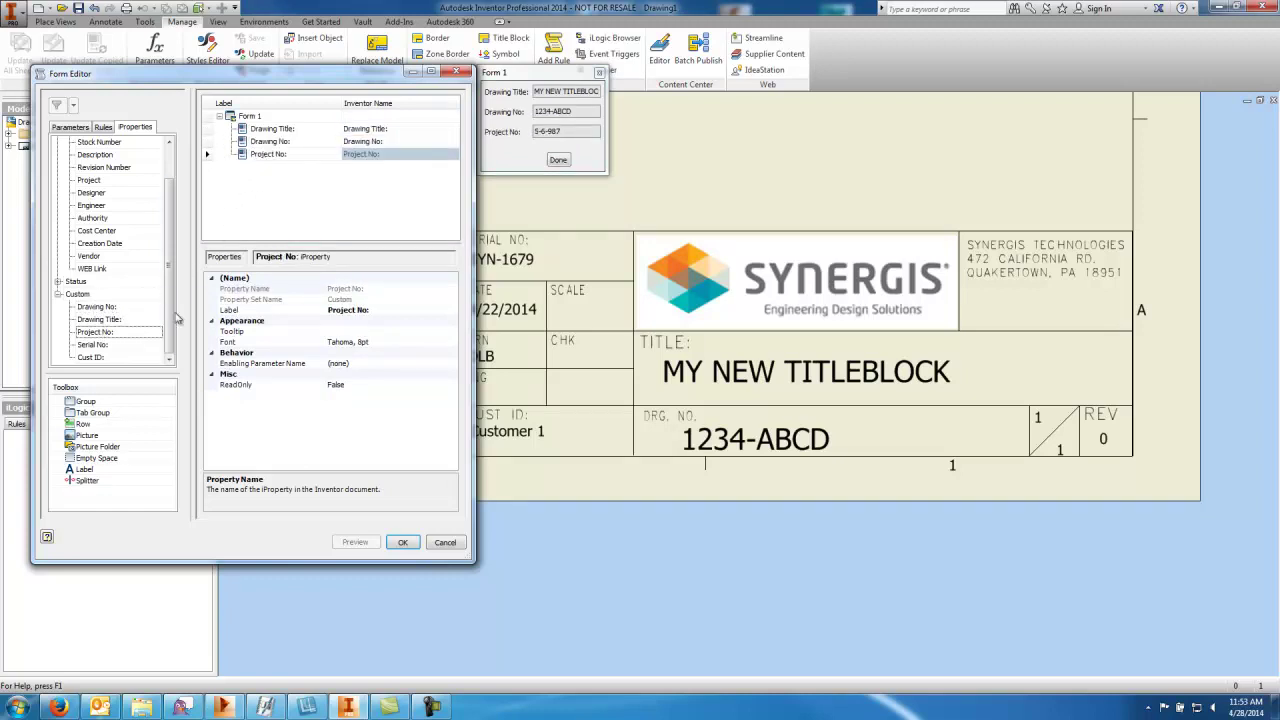
left_click(92, 344)
left_click_drag(242, 207, 242, 200)
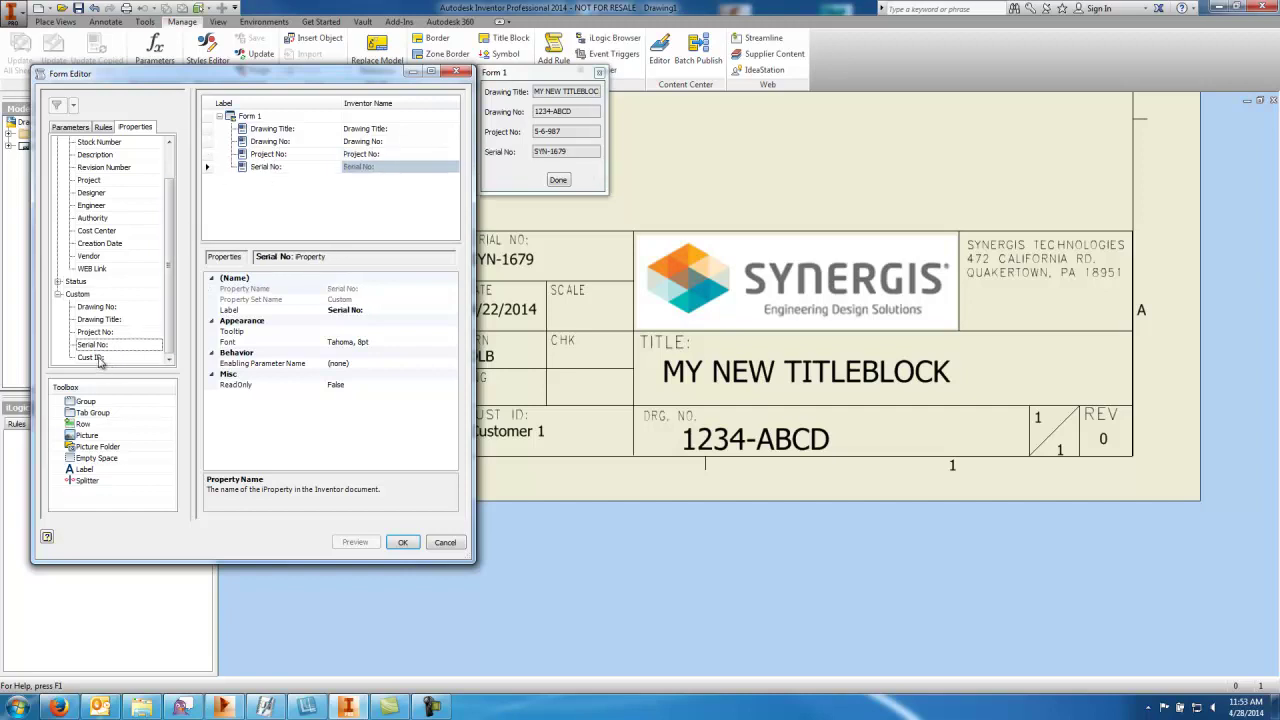
left_click_drag(100, 361, 255, 190)
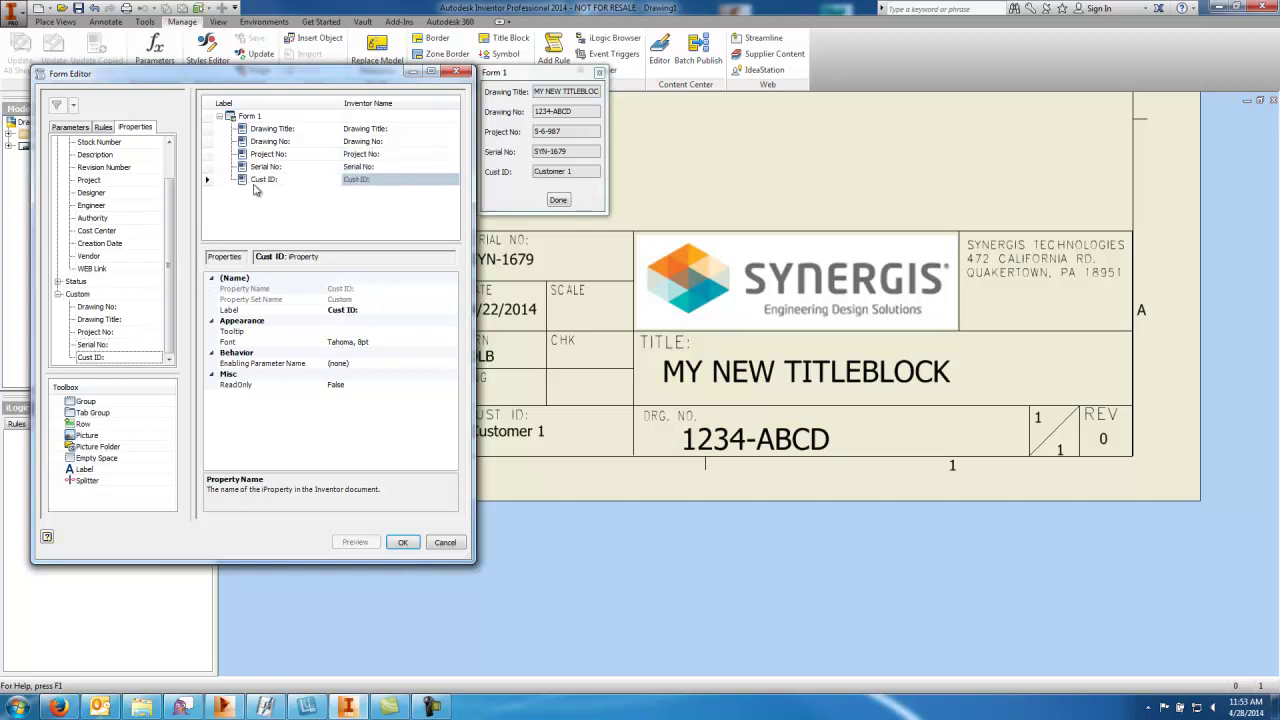
left_click_drag(170, 190, 170, 170)
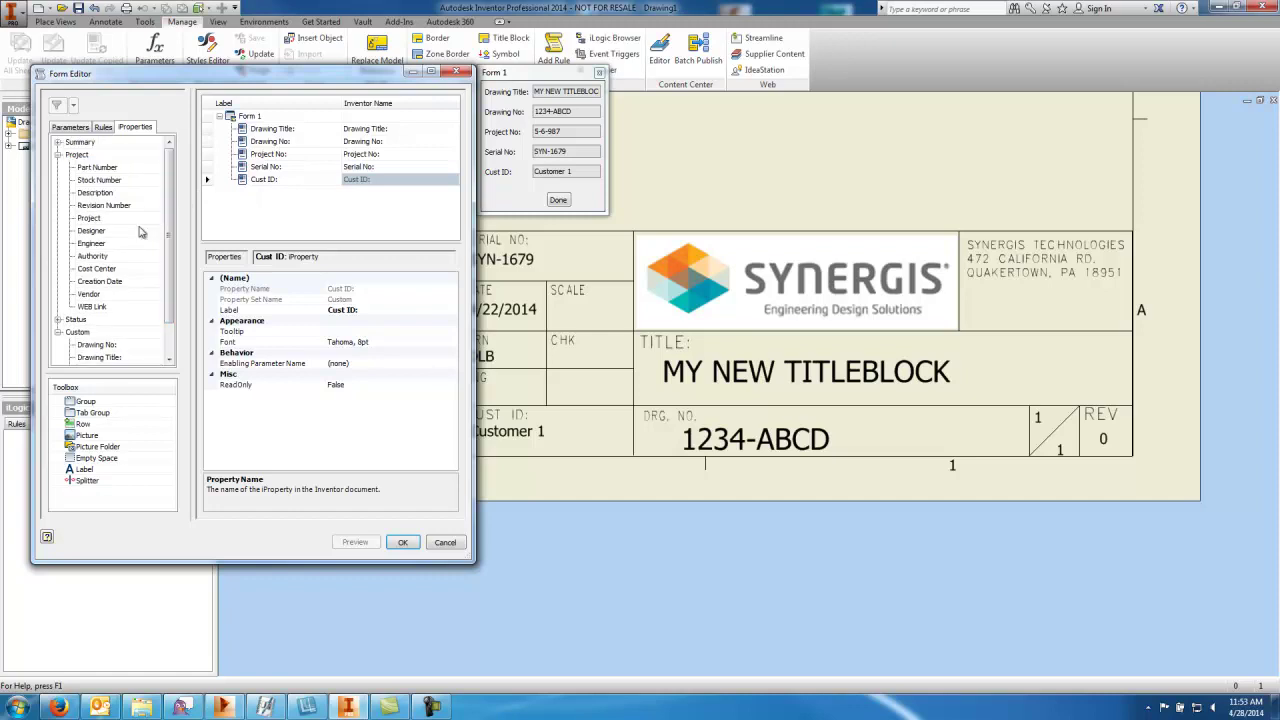
Step: Add Designer, Engineer, Checked By and Creation Date to Form 1
left_click_drag(98, 231, 270, 192)
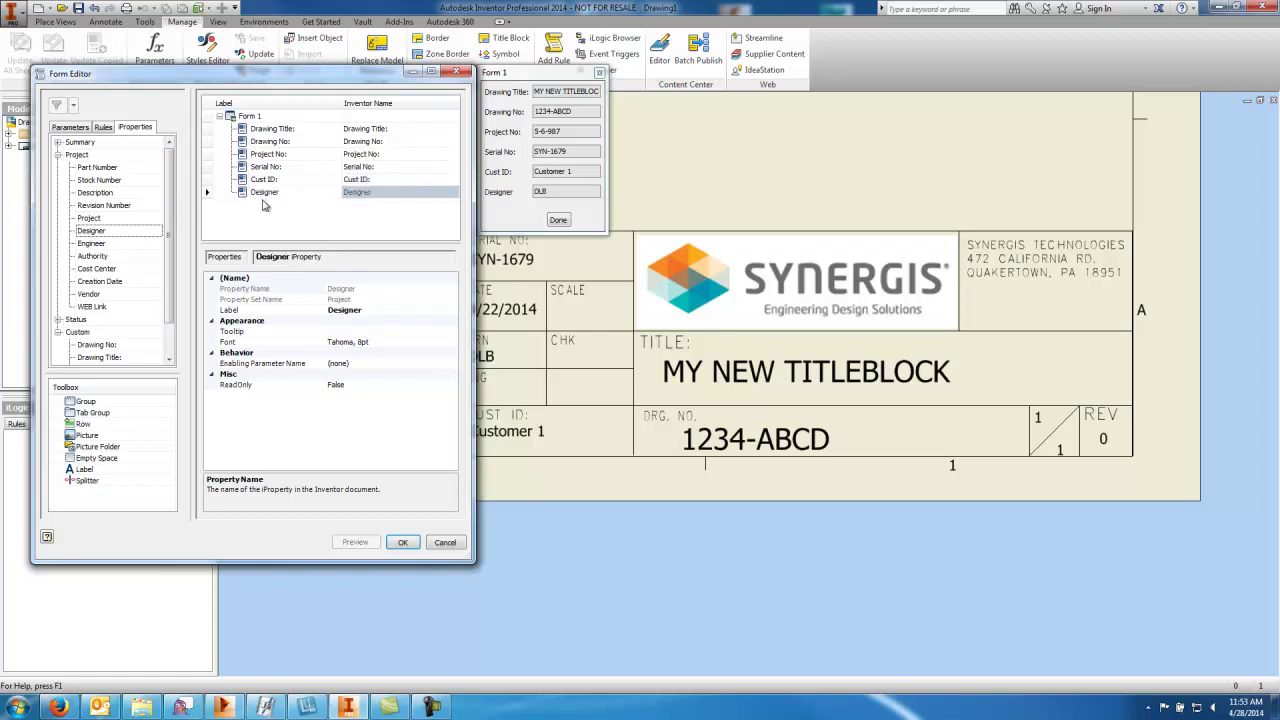
left_click_drag(161, 241, 264, 210)
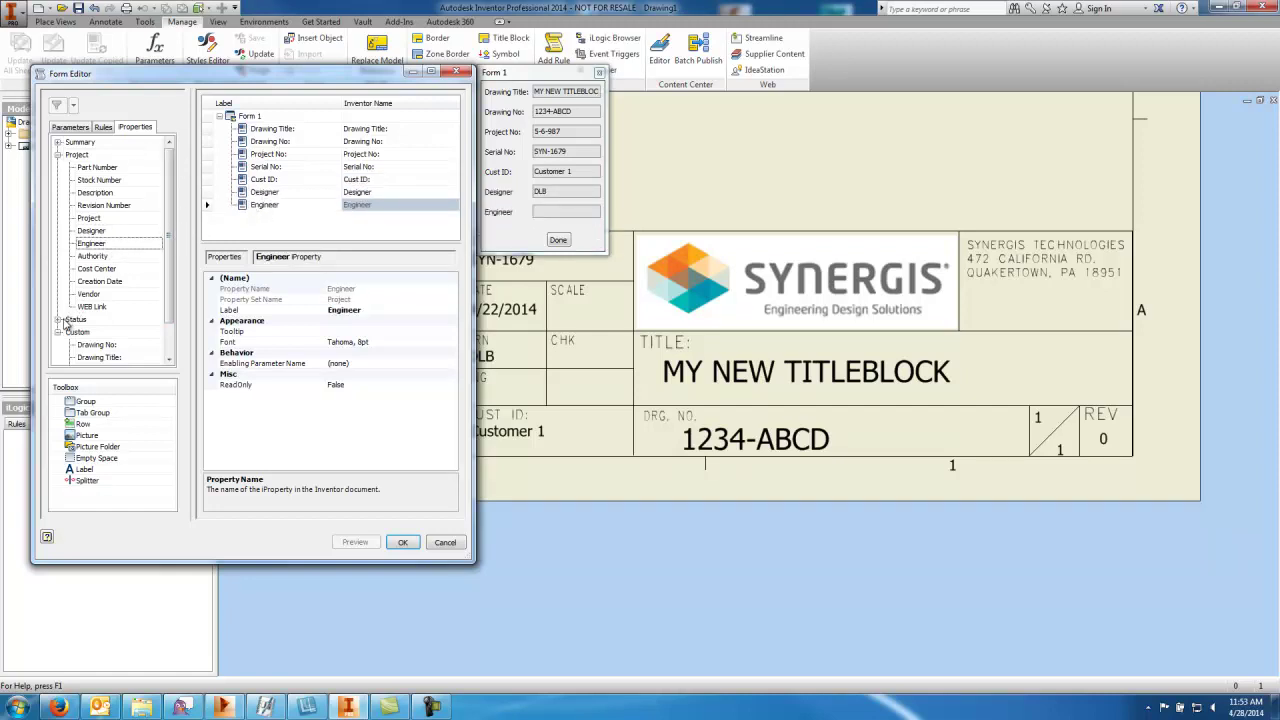
left_click(58, 320)
left_click_drag(96, 345, 268, 219)
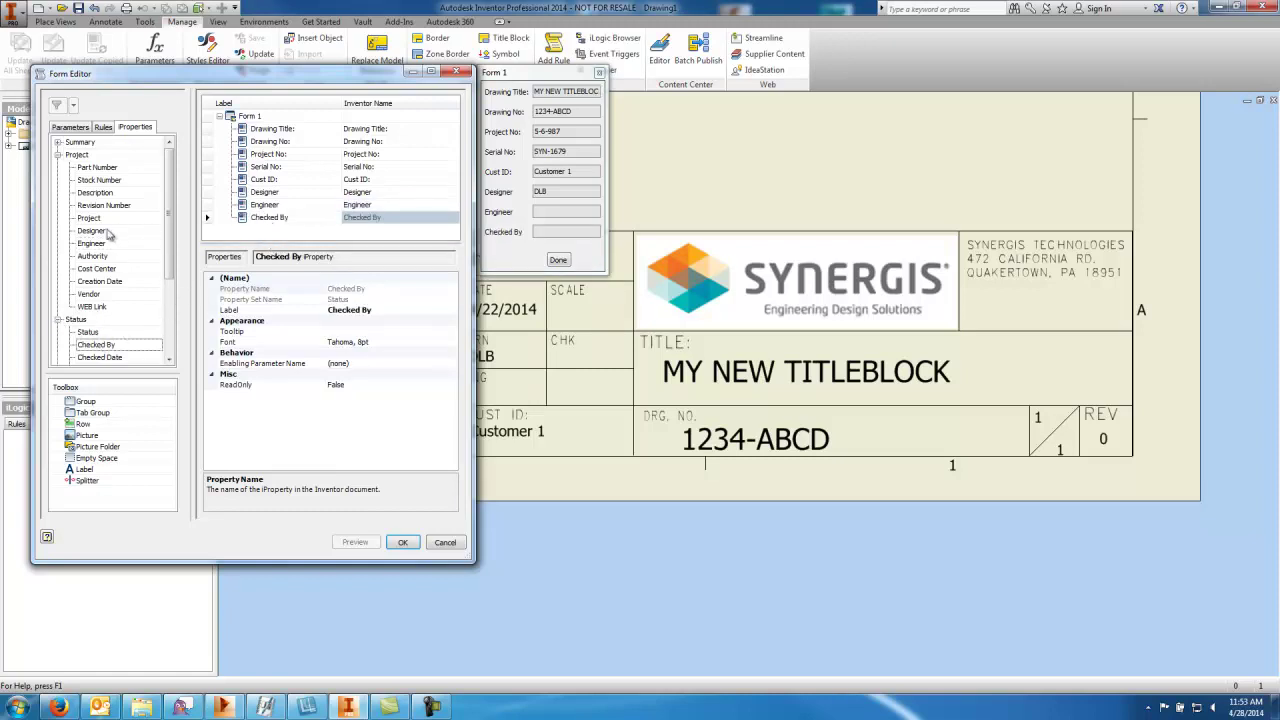
left_click_drag(88, 283, 268, 234)
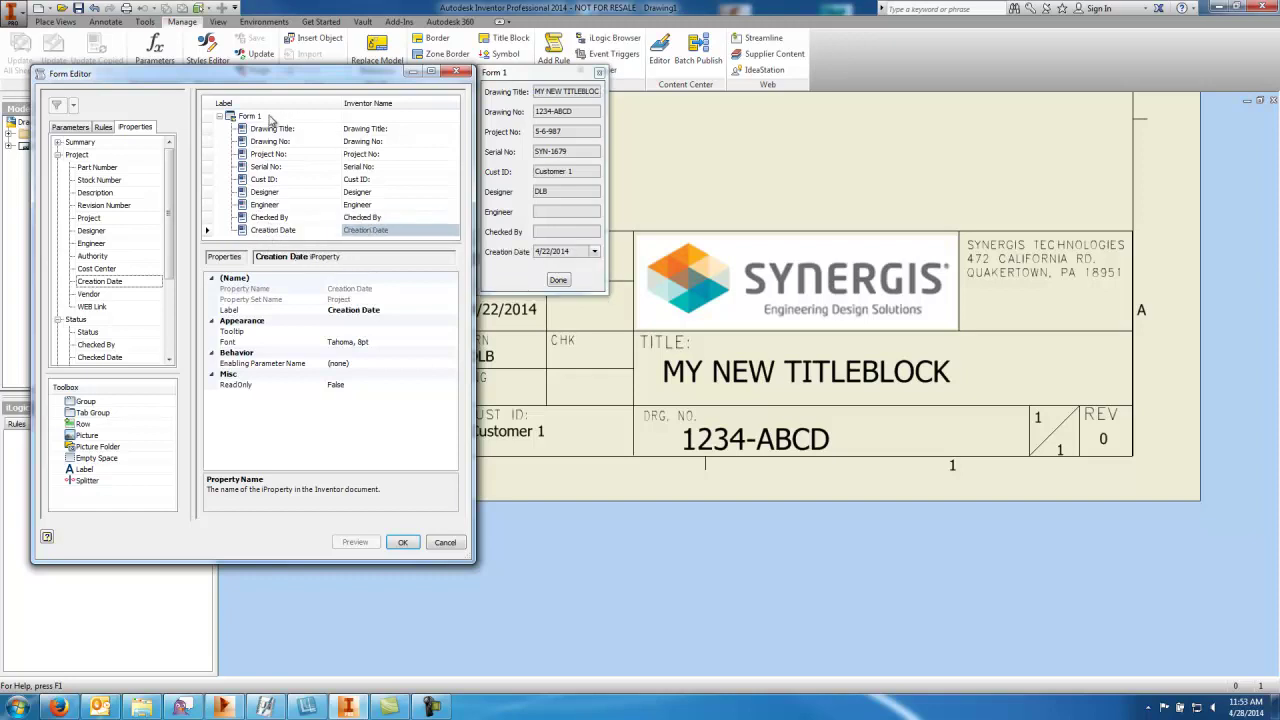
Step: Set the form's Label property to 'Titleblock Info' and close the Form Editor with OK
left_click(270, 118)
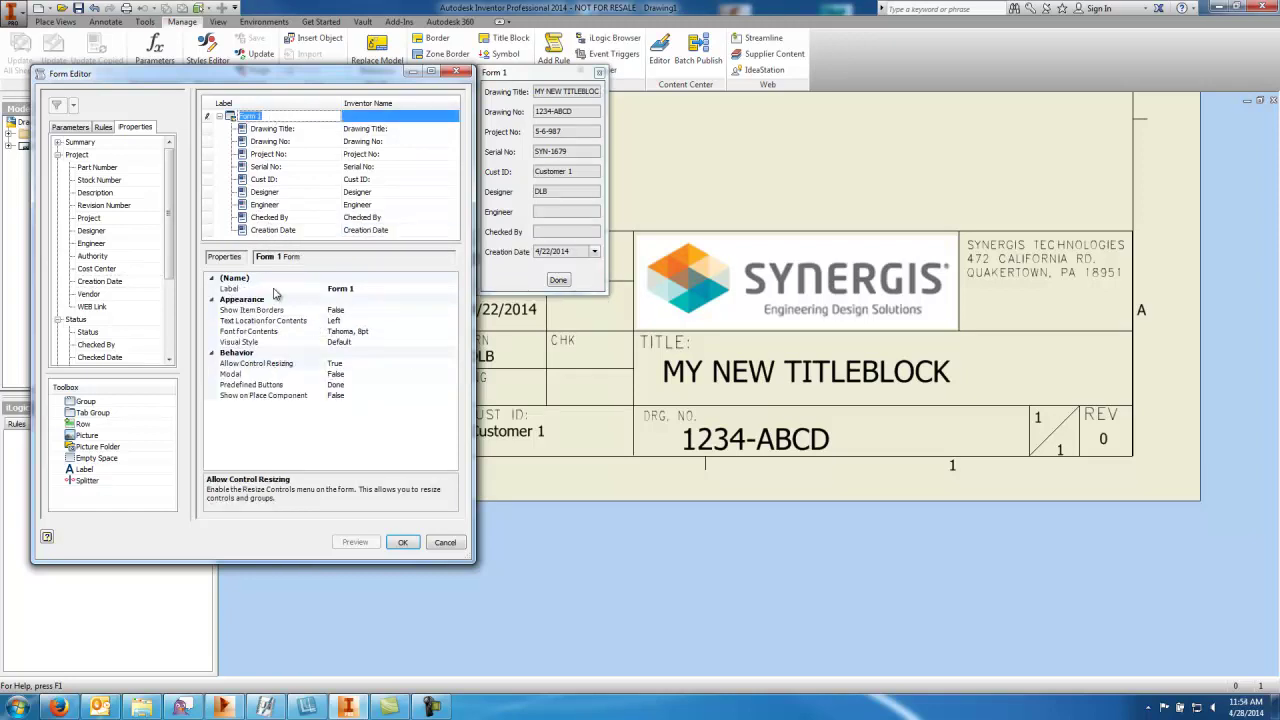
left_click(372, 289)
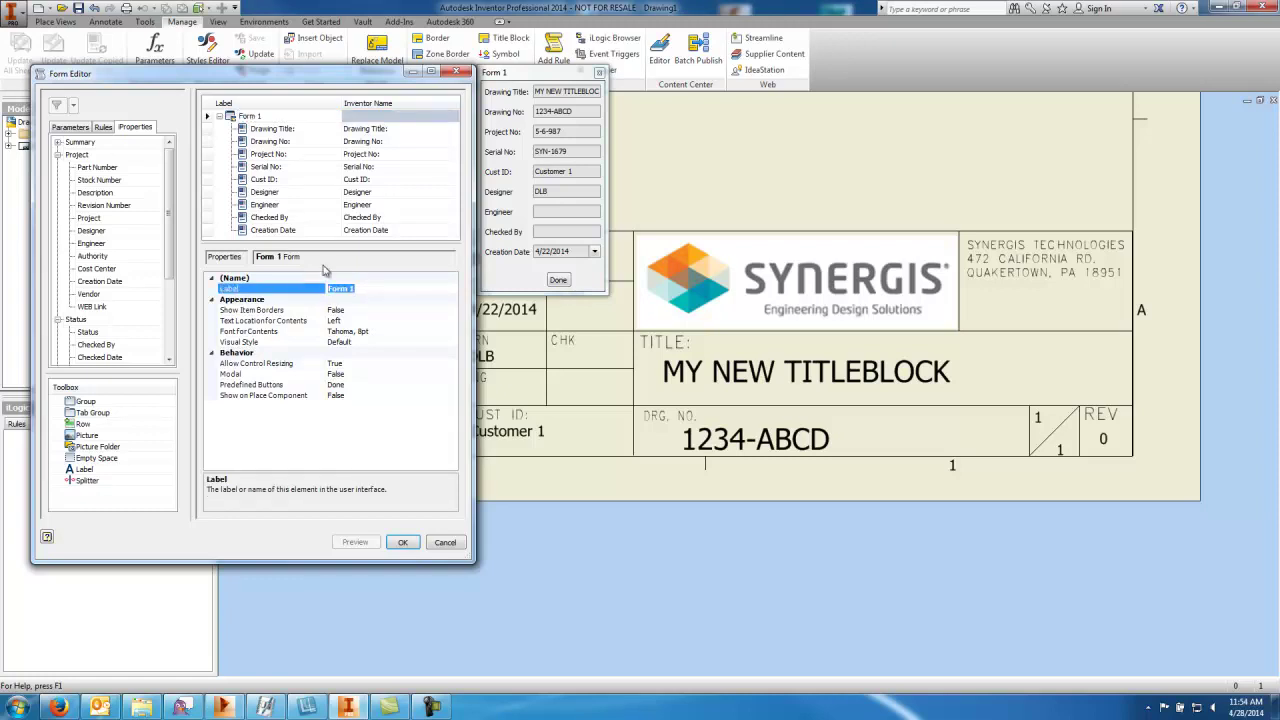
type("Titleblock Info")
left_click(391, 312)
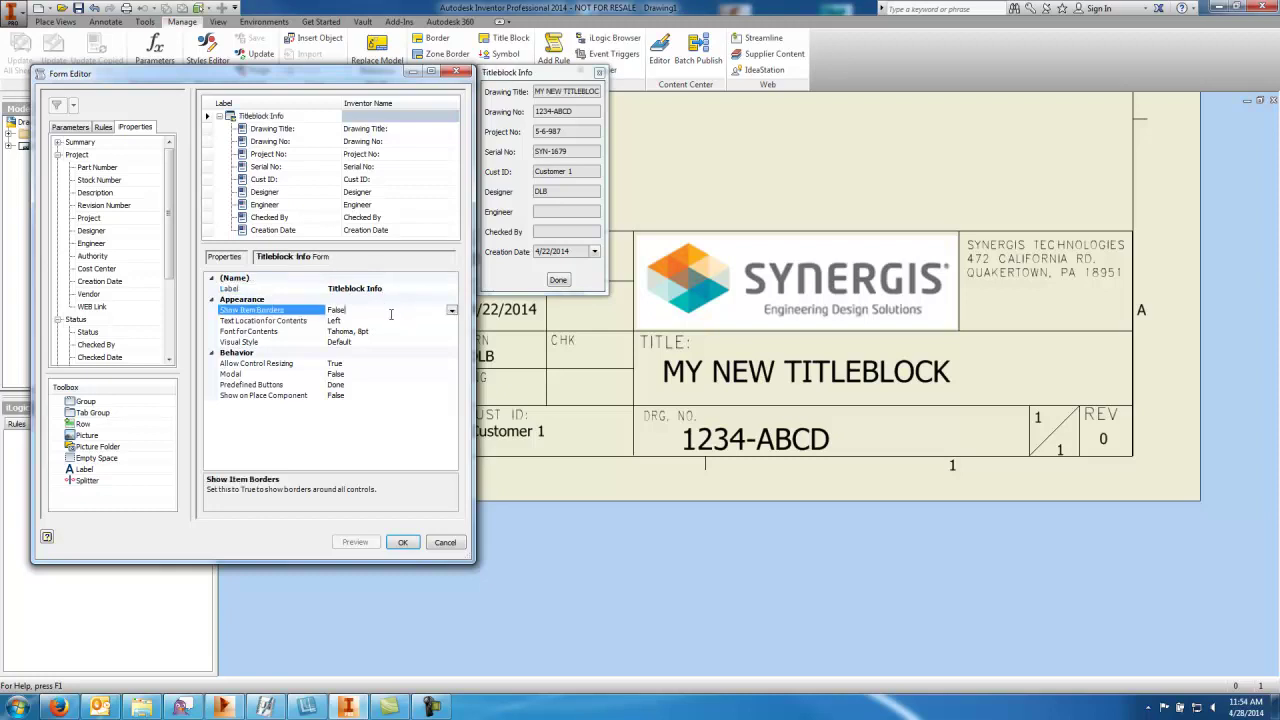
left_click(403, 542)
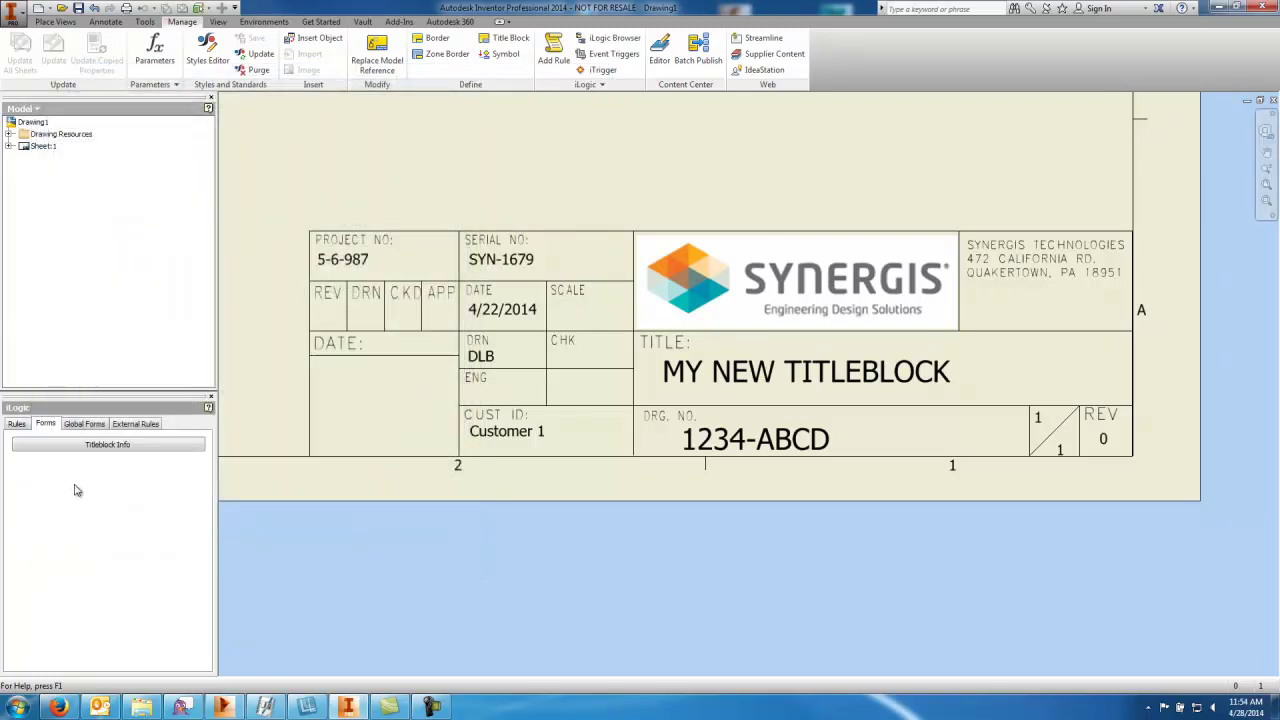
Step: Open the Titleblock Info form, then move it clear of the title block and widen it
left_click(124, 444)
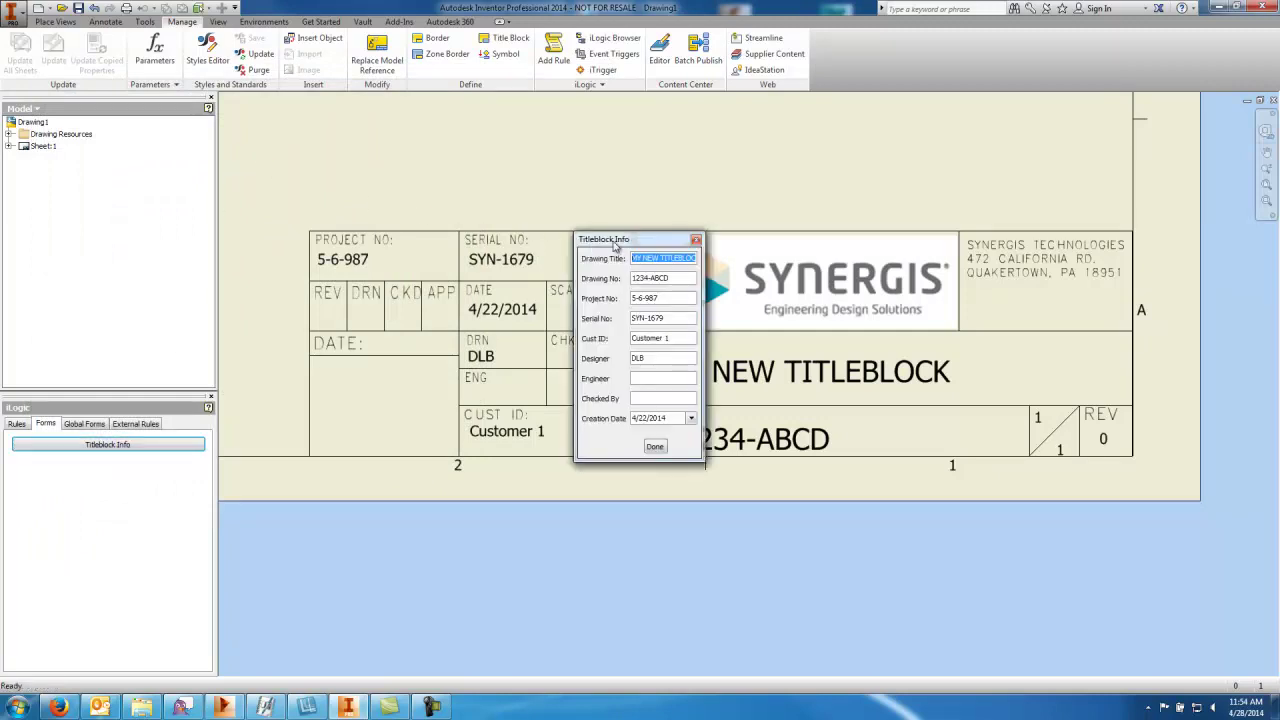
mouse_move(614, 244)
left_mouse_down()
mouse_move(307, 205)
mouse_move(204, 170)
left_mouse_up()
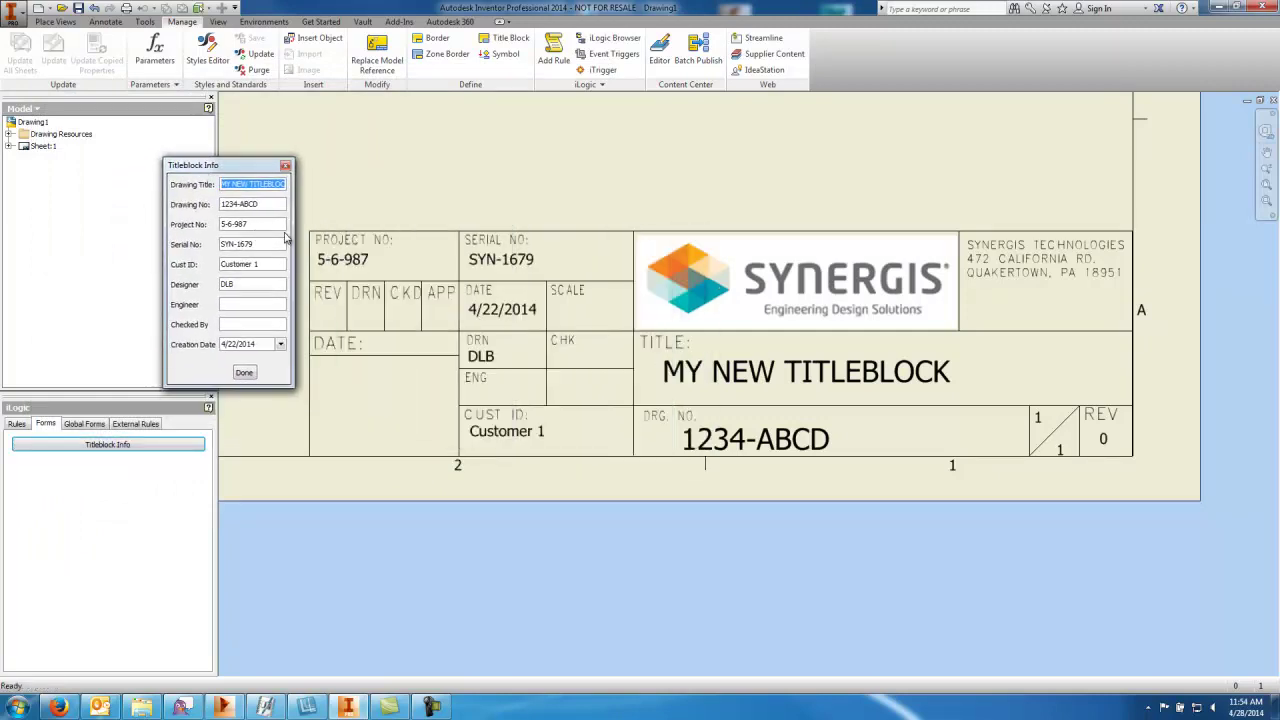
left_click_drag(293, 238, 313, 241)
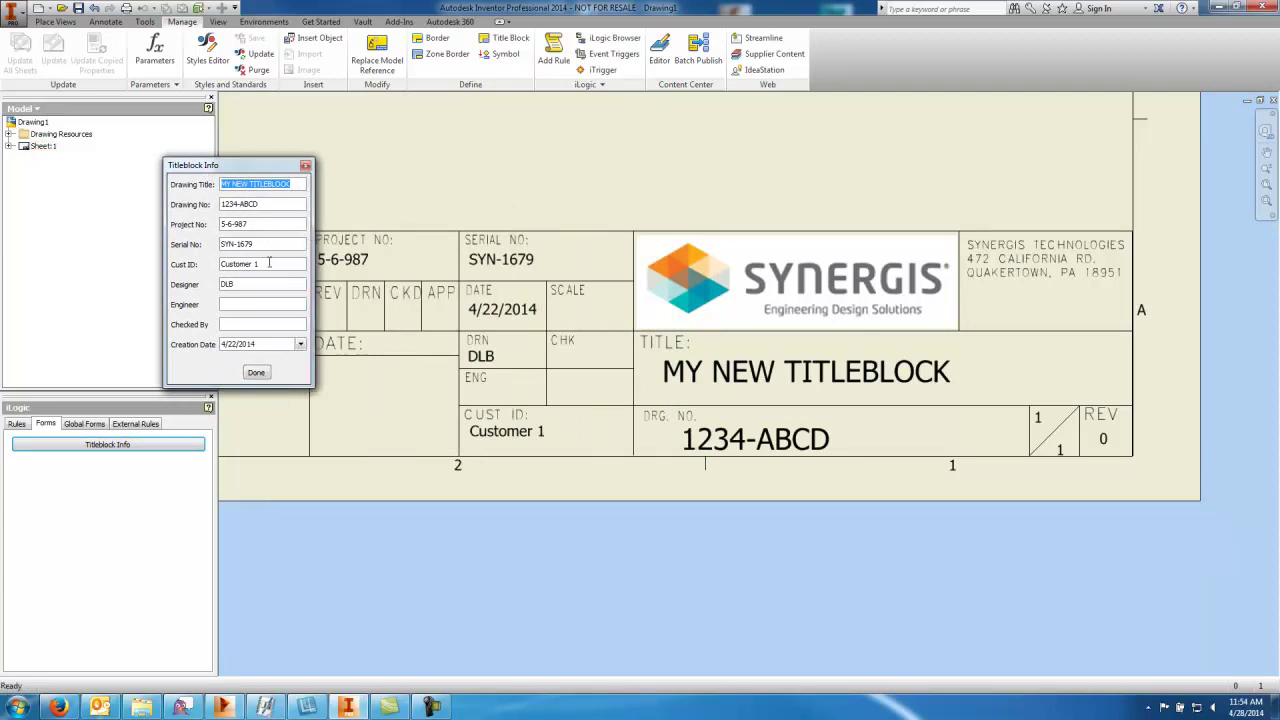
Step: Enter Project No 6-5-987, the customer ID, and the engineer and checker initials
key("Tab")
key("Tab")
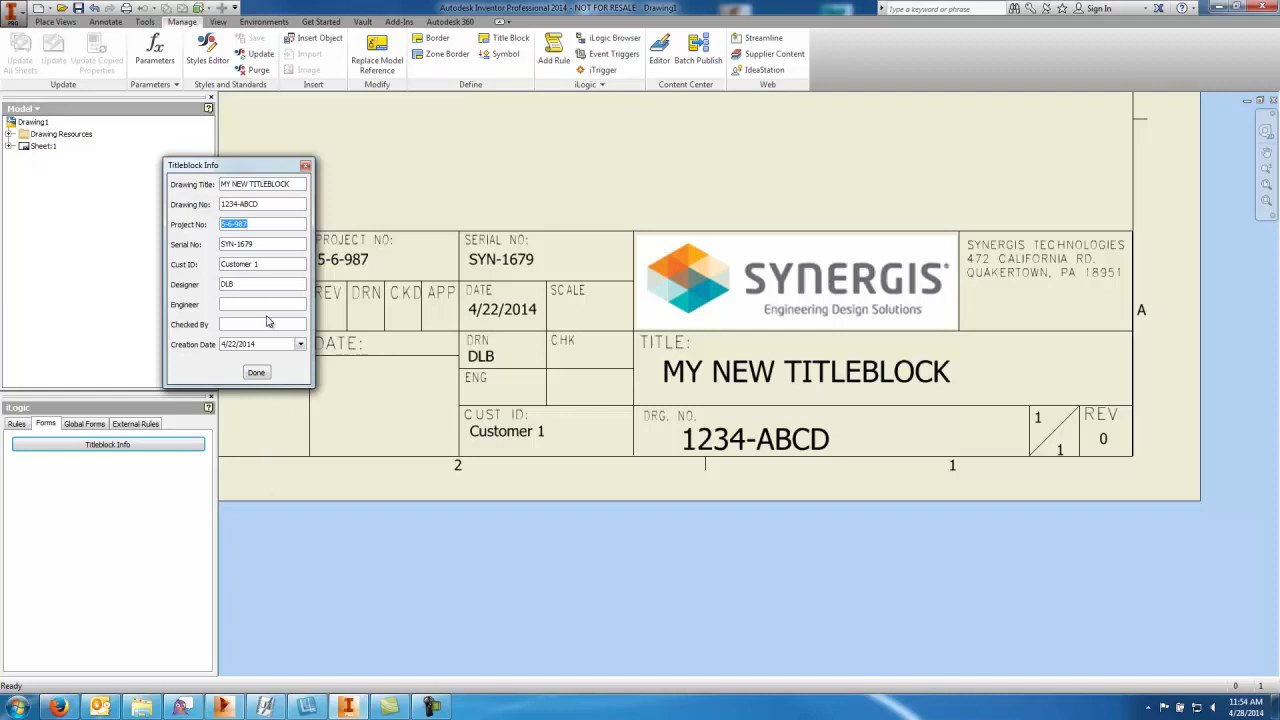
type("6-5-987")
key("Tab")
key("Tab")
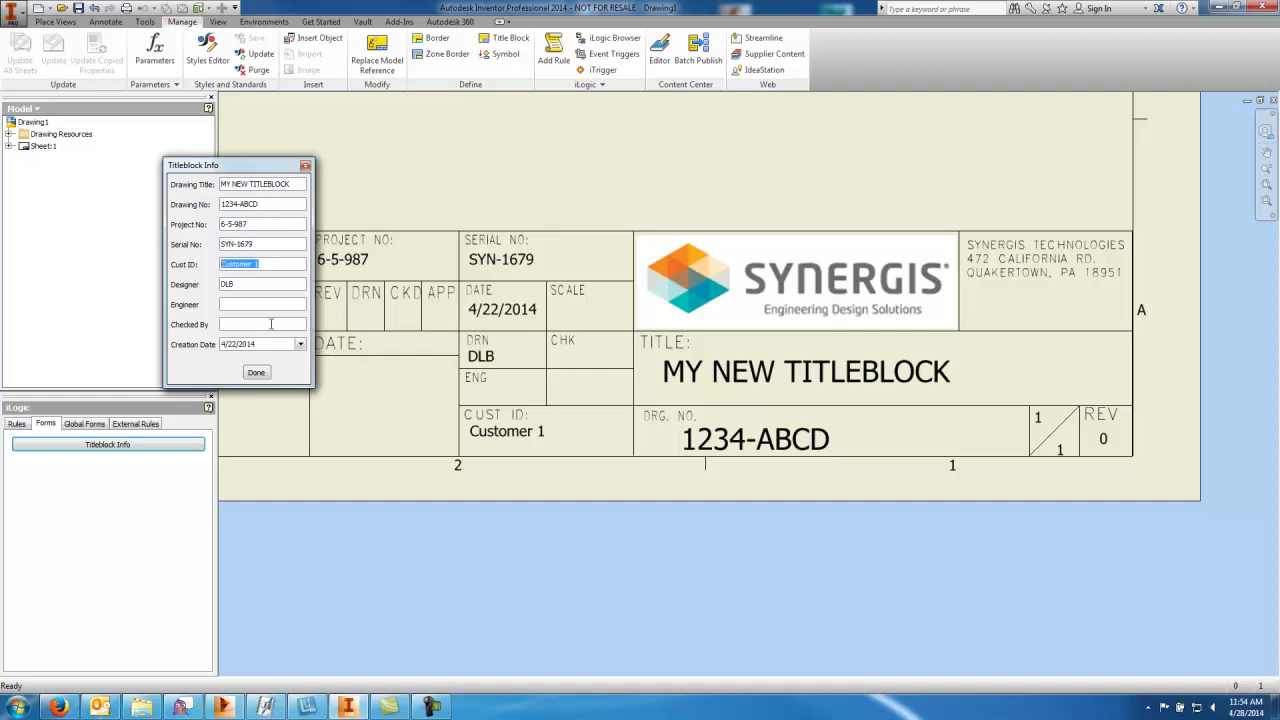
type("Acme 125")
key("Tab")
key("Tab")
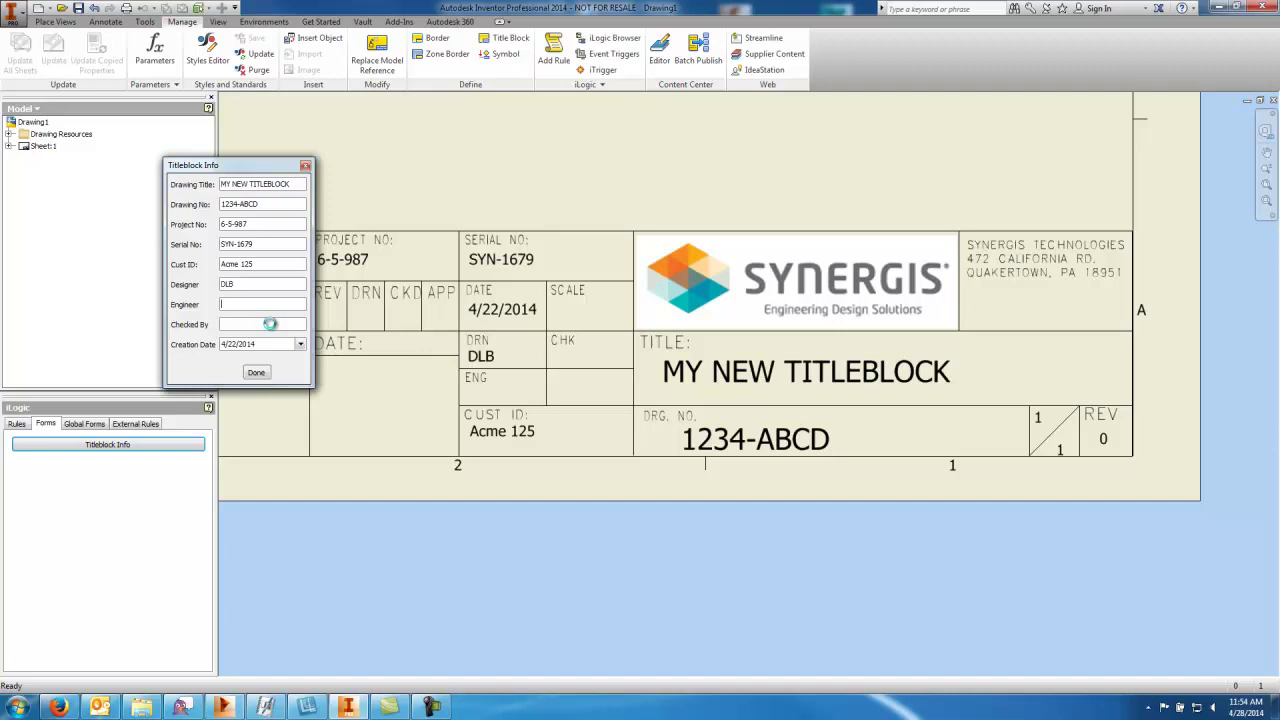
type("RJK")
key("Tab")
type("AKB")
Step: Set the creation date to April 24, 2014 and apply the form with Done
left_click(299, 345)
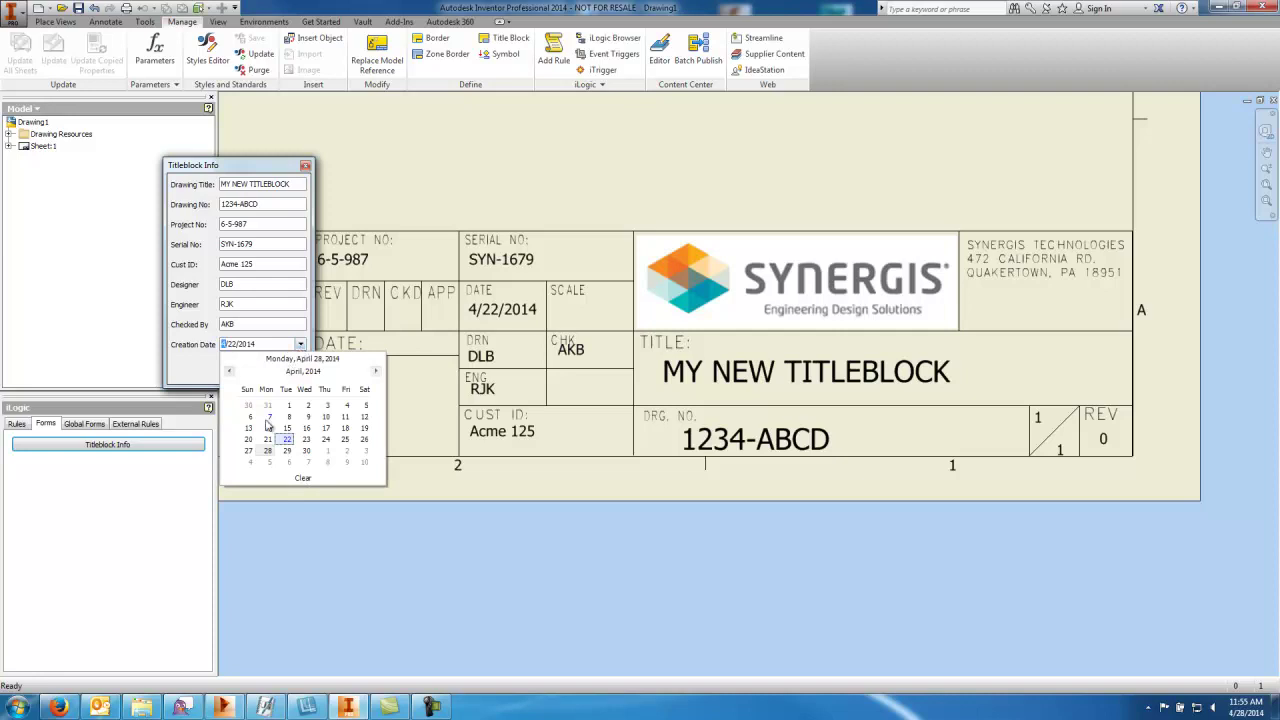
left_click(326, 440)
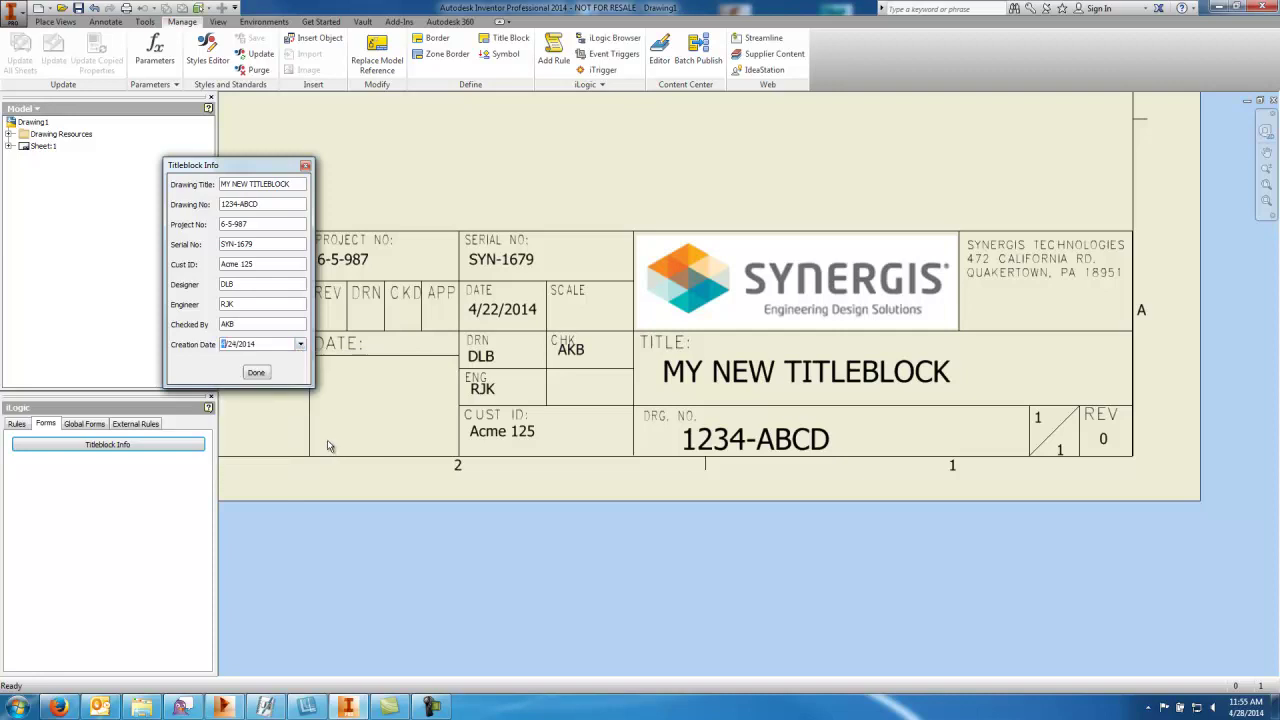
left_click(258, 373)
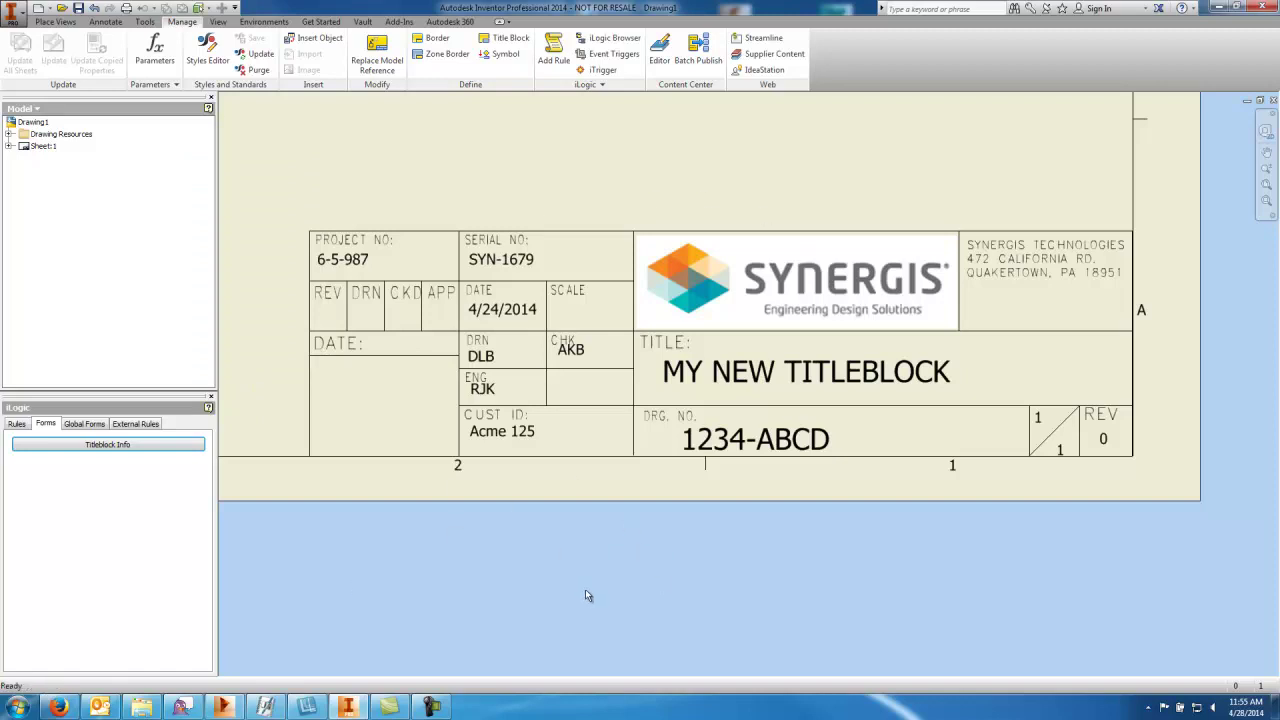
scroll(608, 608, "down", 2)
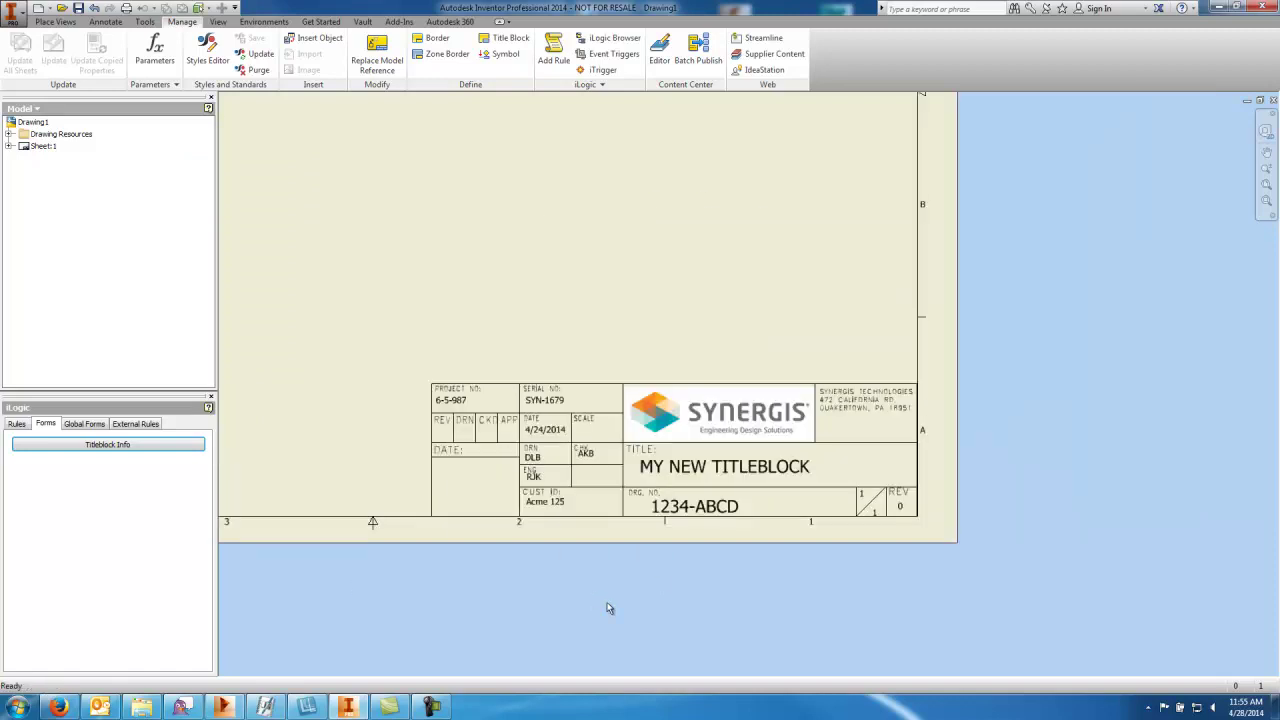